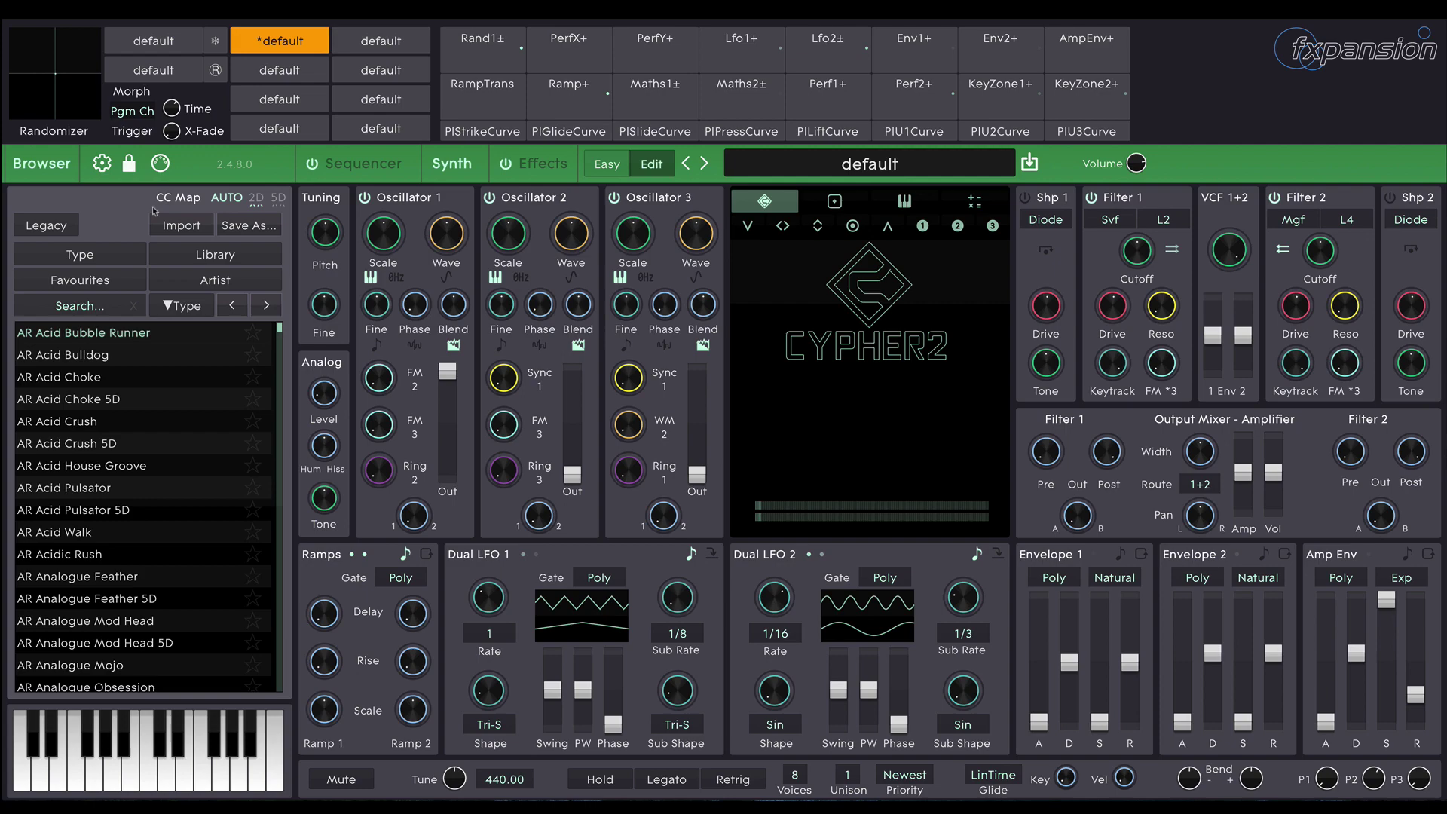
Step: Load the init preset, discarding the current sound, and set the CC Map to 2D
left_click(102, 166)
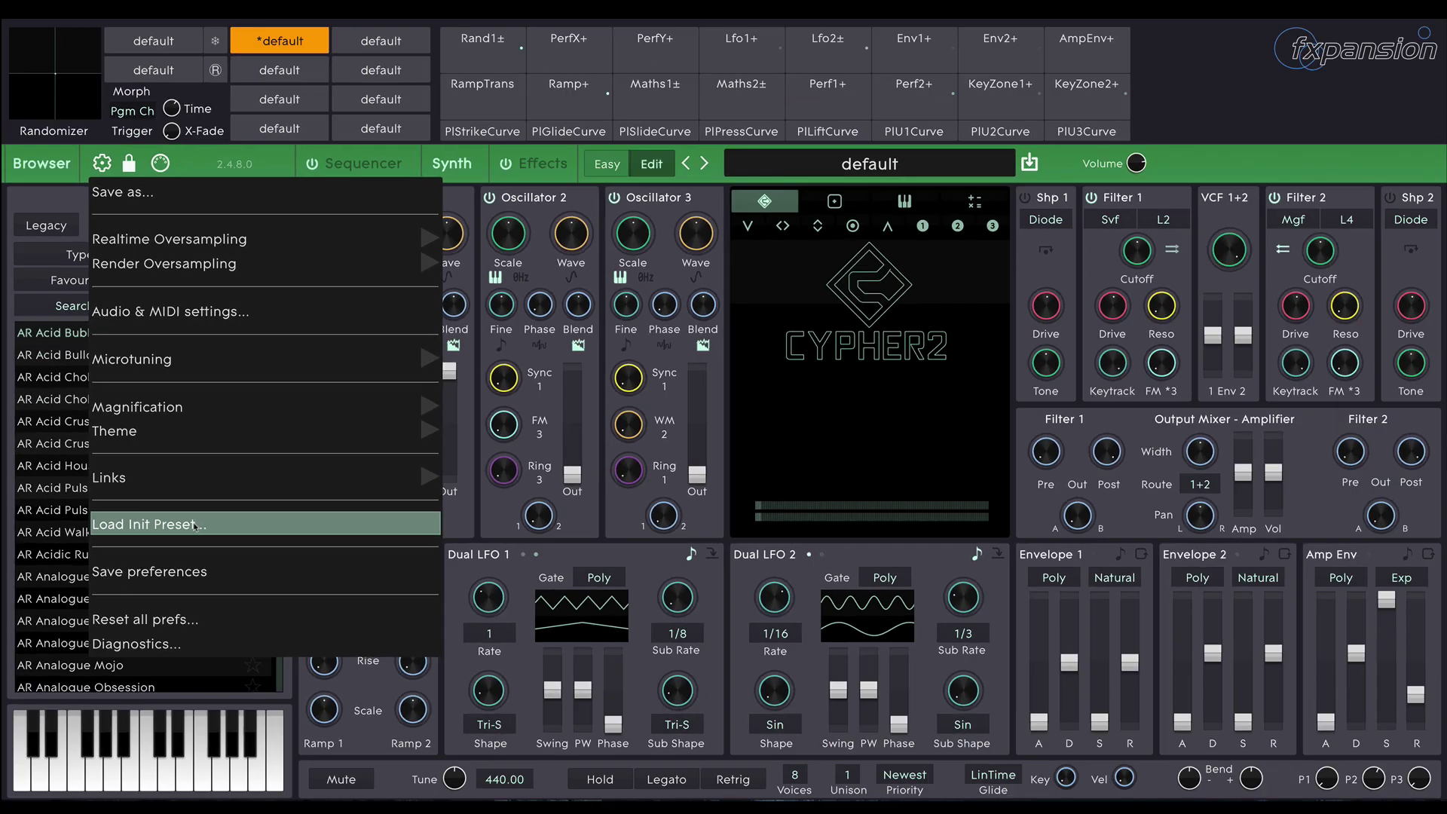
left_click(195, 526)
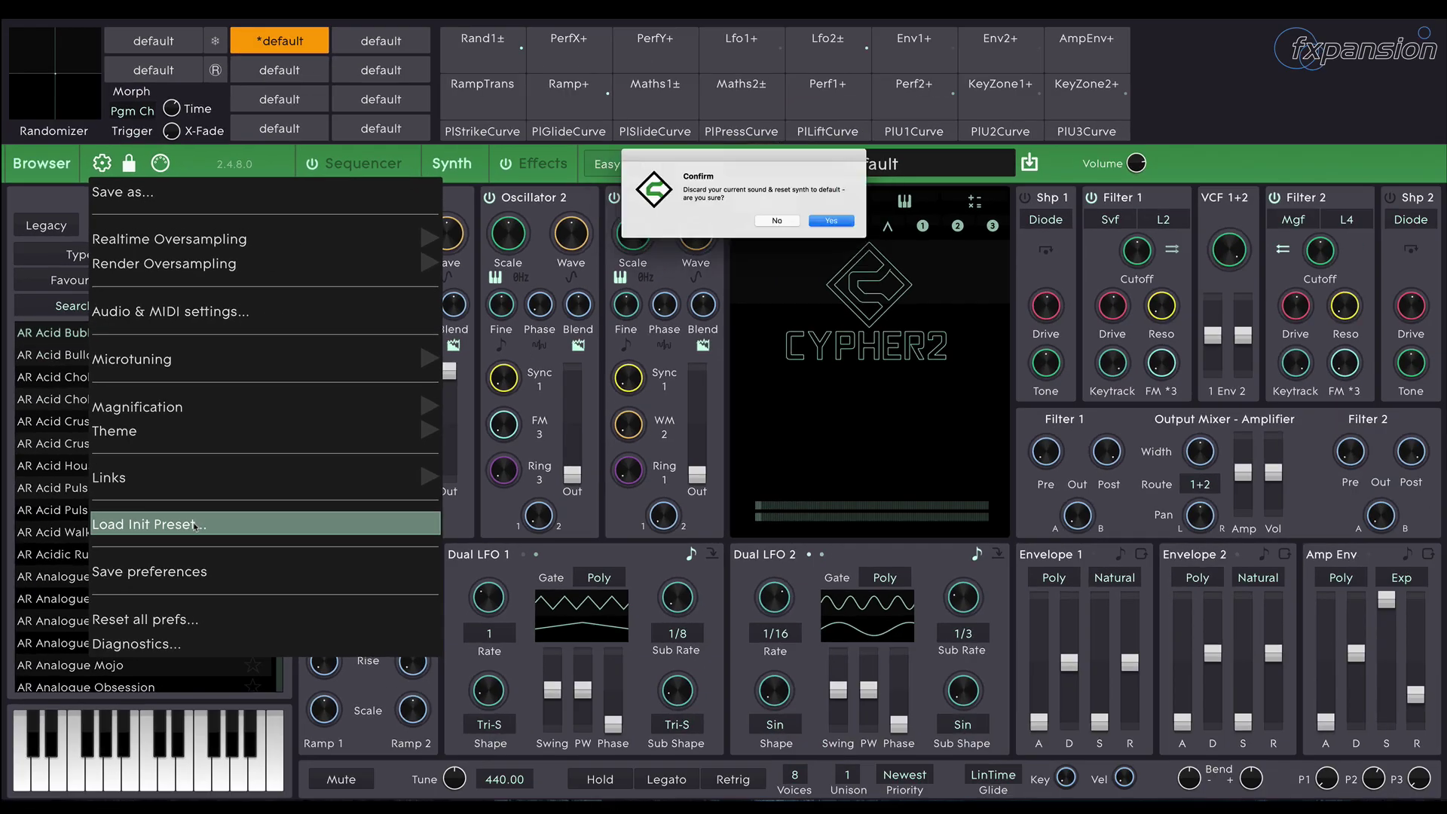
left_click(831, 223)
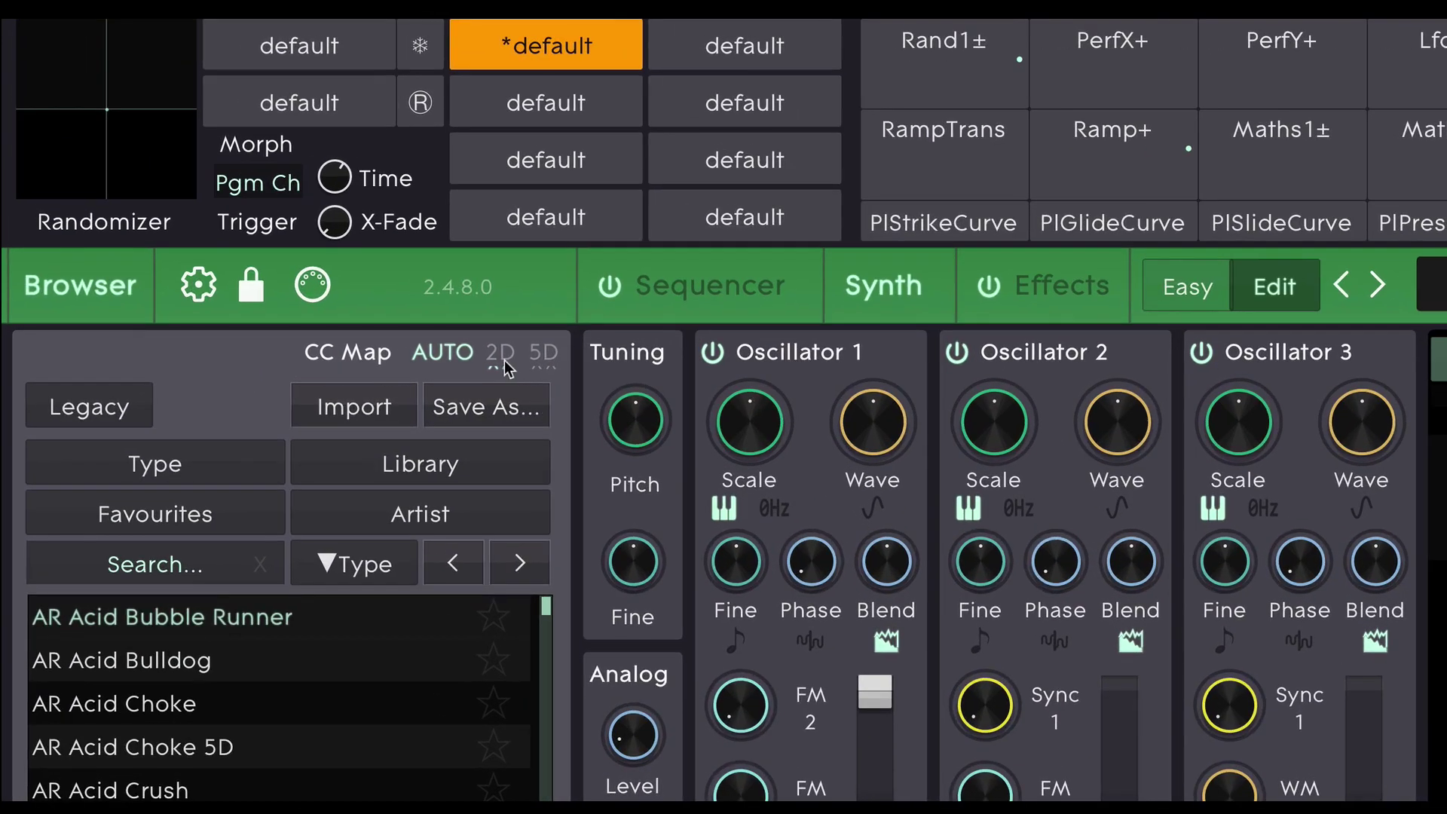
left_click(505, 360)
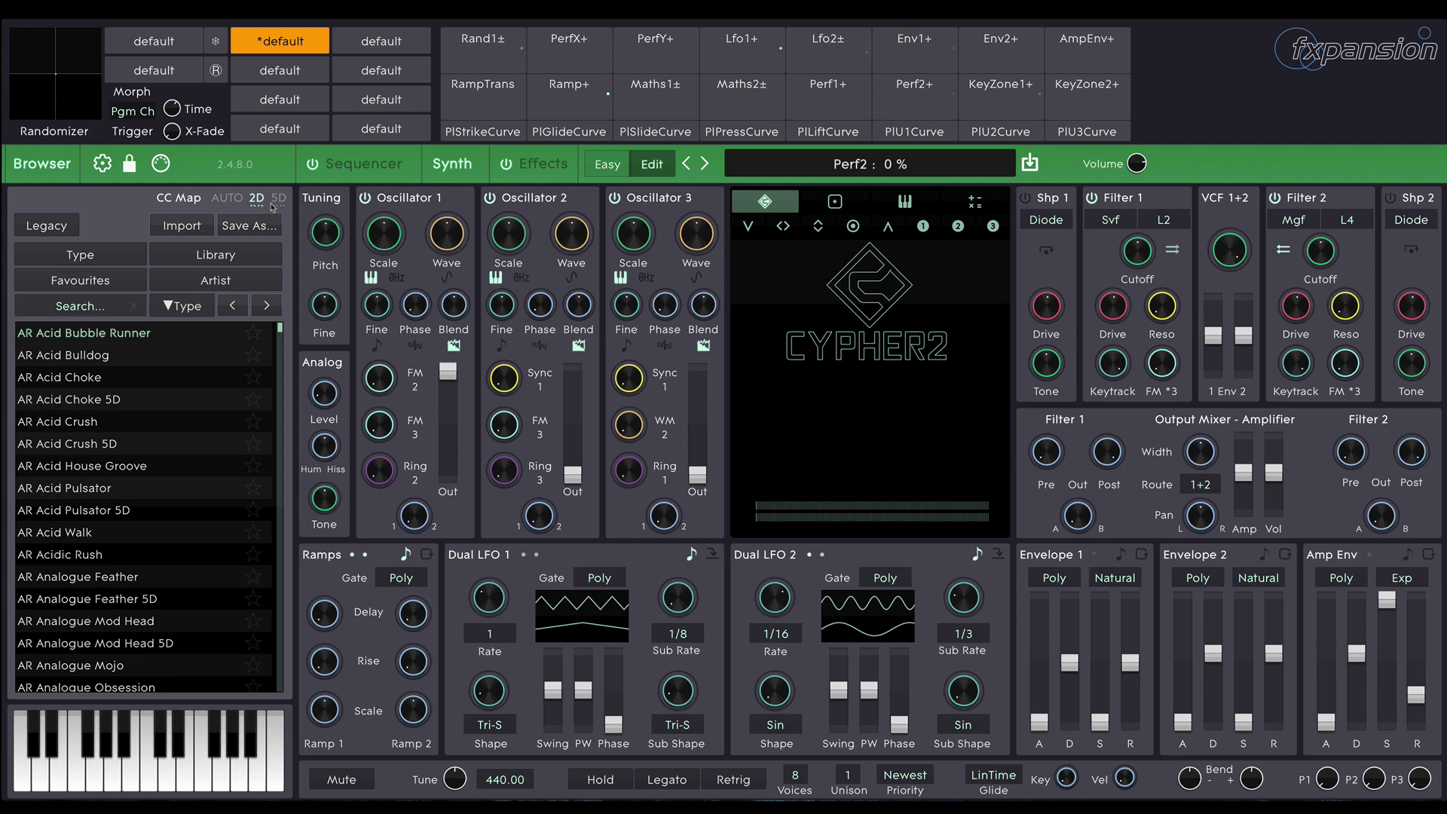
Step: Switch Oscillator 1 to a sine wave and try out its FM 2 amount
left_click_drag(446, 234, 446, 261)
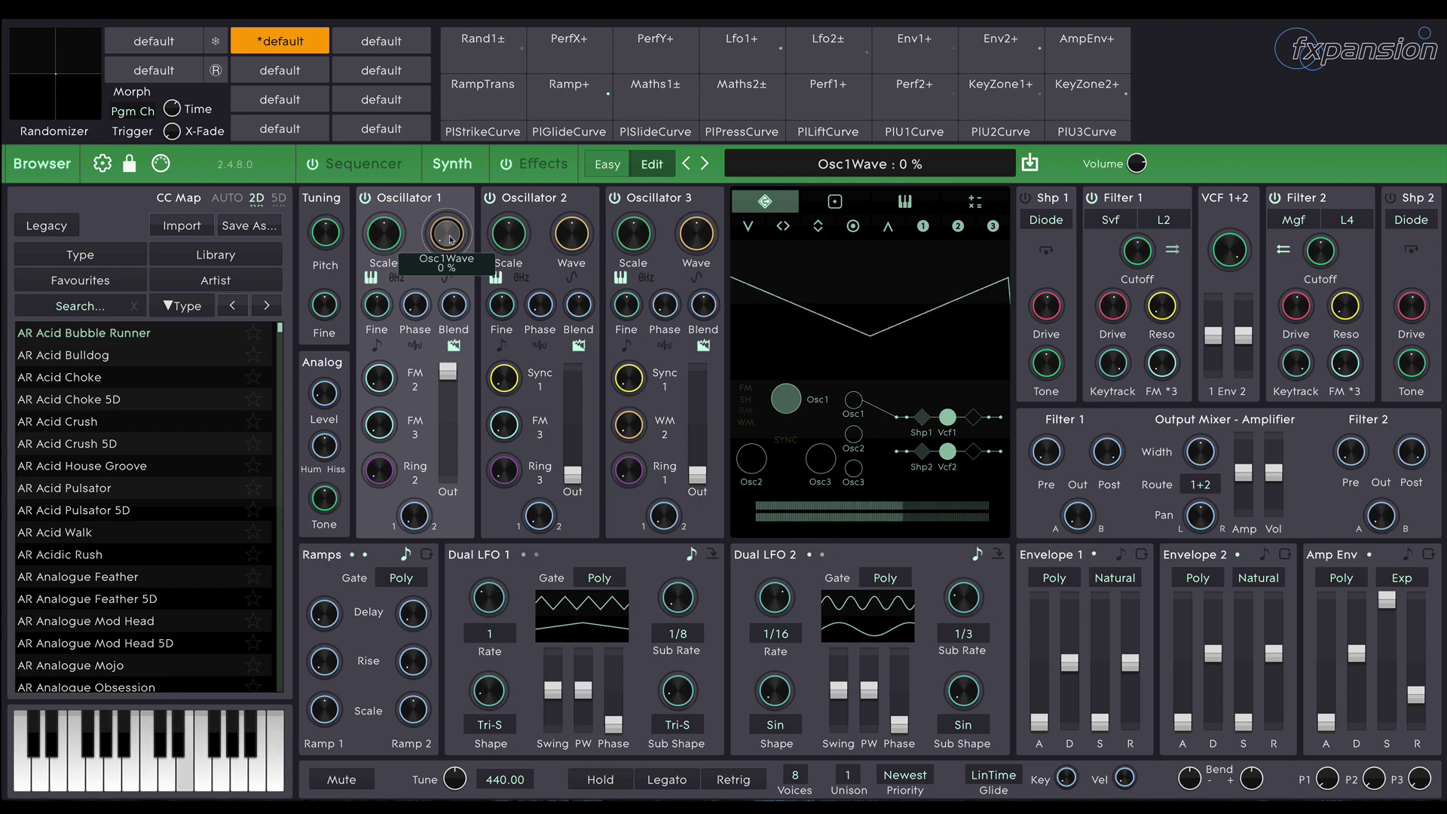
left_click(447, 278)
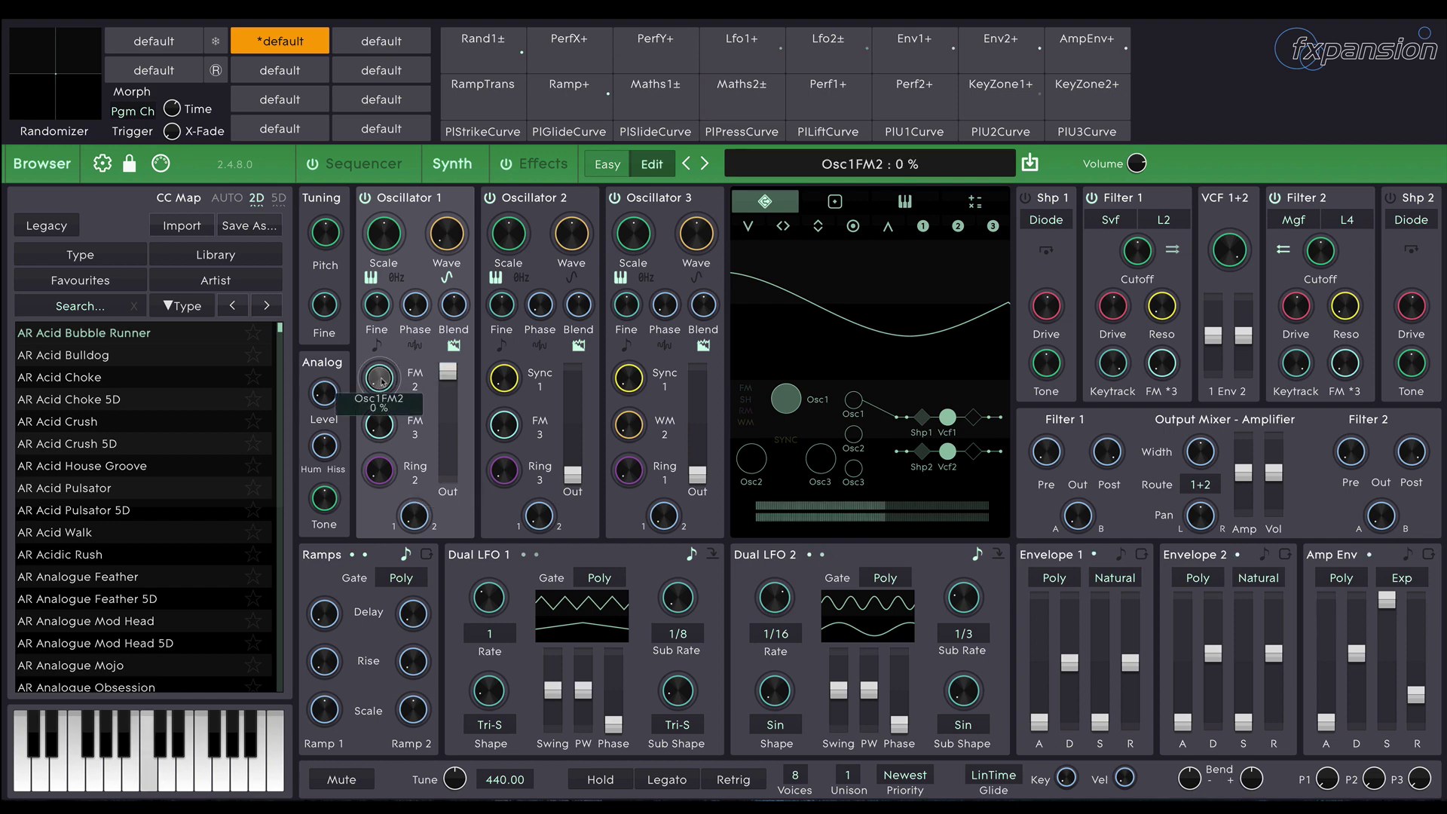
left_click_drag(379, 377, 379, 335)
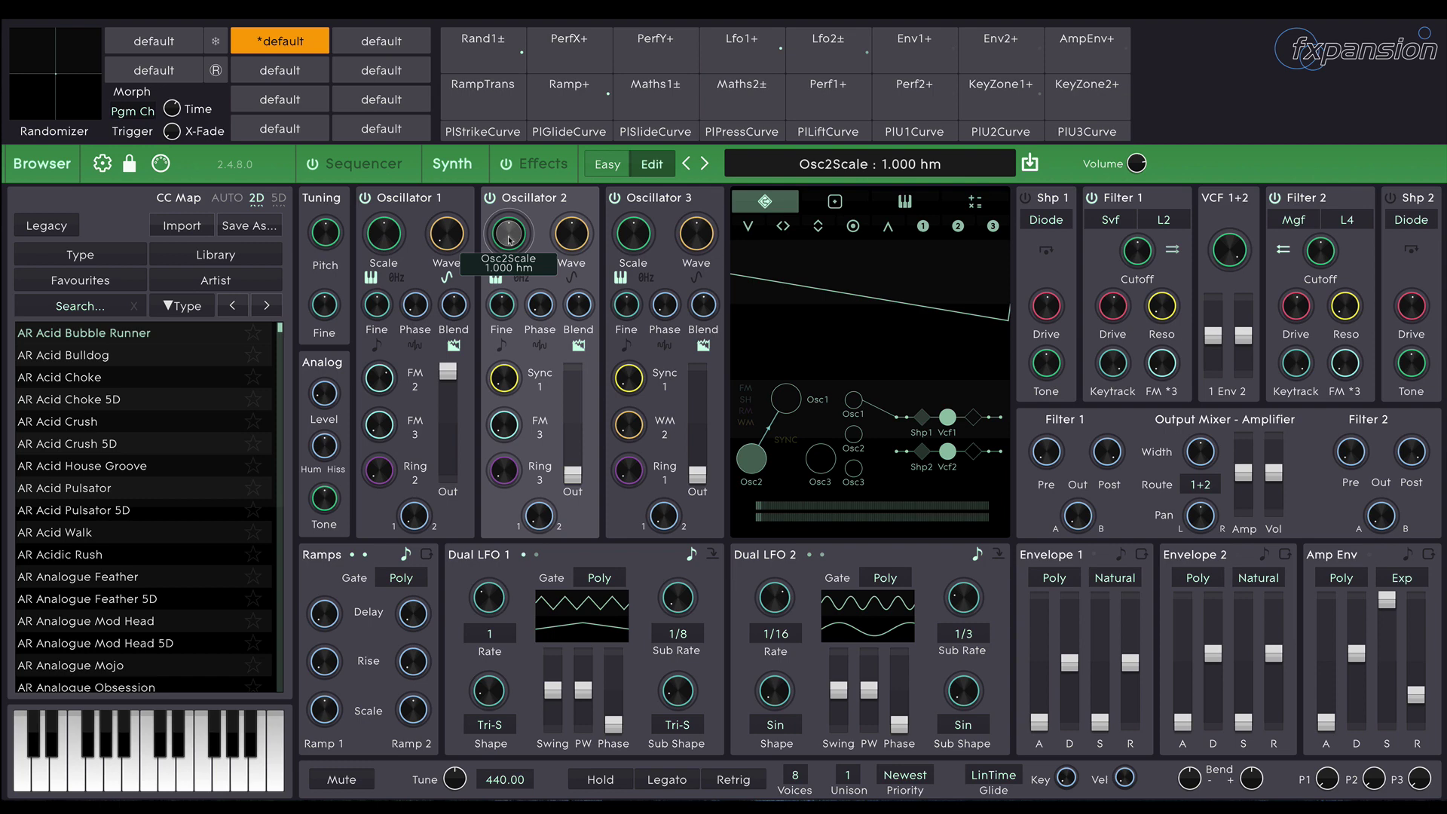
Step: Set Oscillator 2's Scale to 3.000 hm and its snap mode to Harmonic
mouse_move(509, 239)
left_mouse_down()
mouse_move(510, 192)
mouse_move(509, 239)
mouse_move(509, 224)
left_mouse_up()
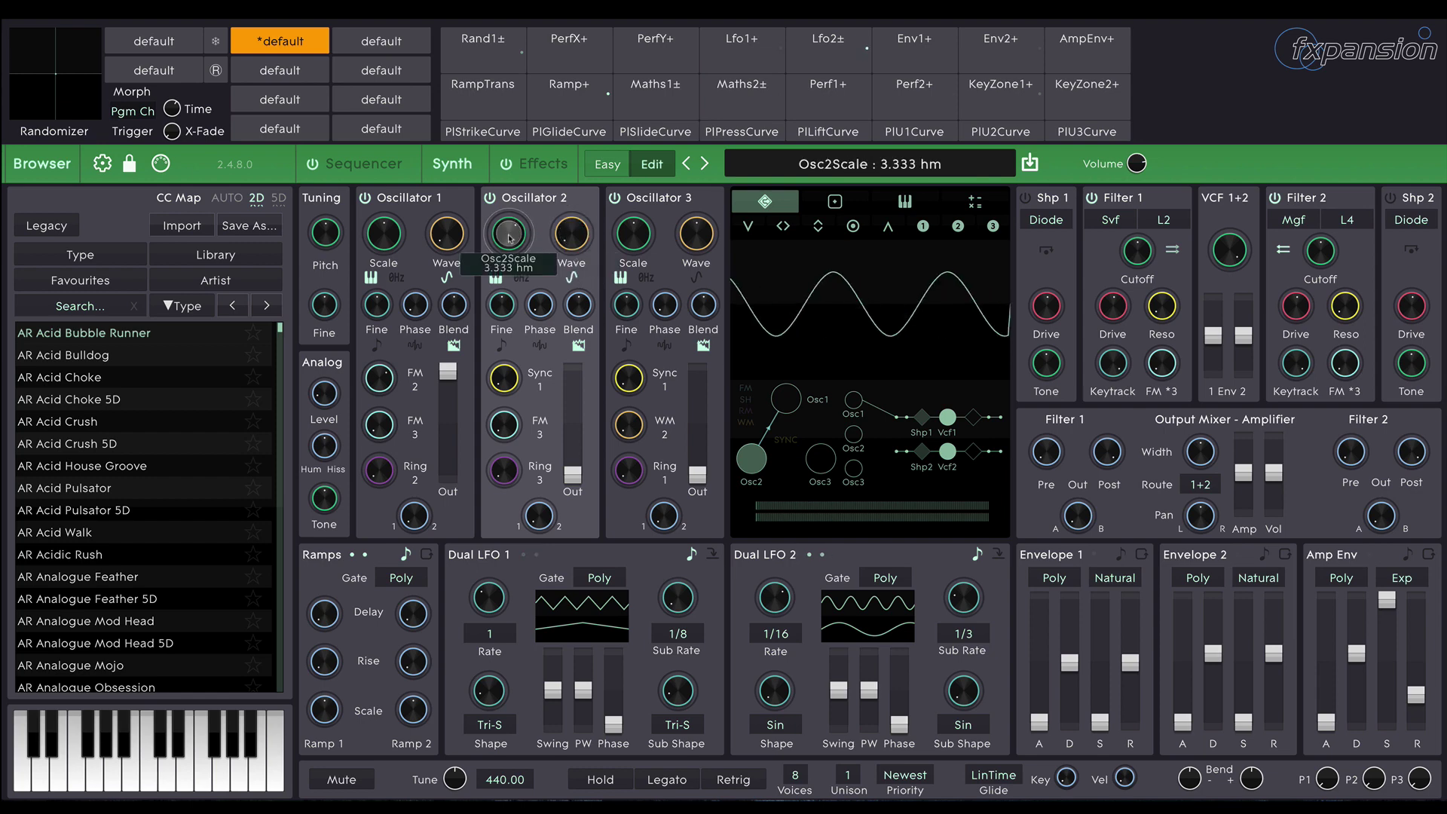
left_click_drag(508, 238, 509, 245)
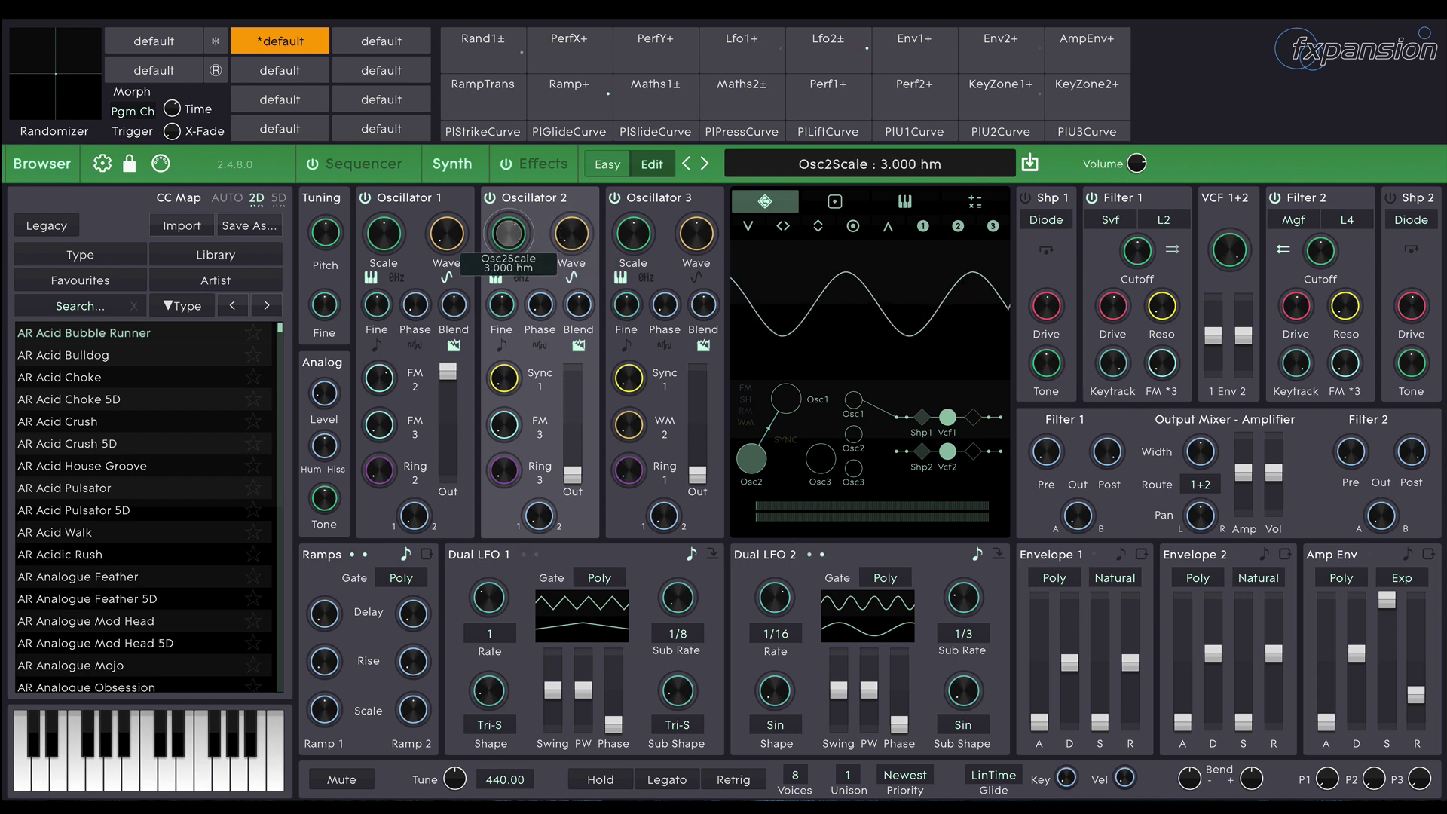
right_click(509, 238)
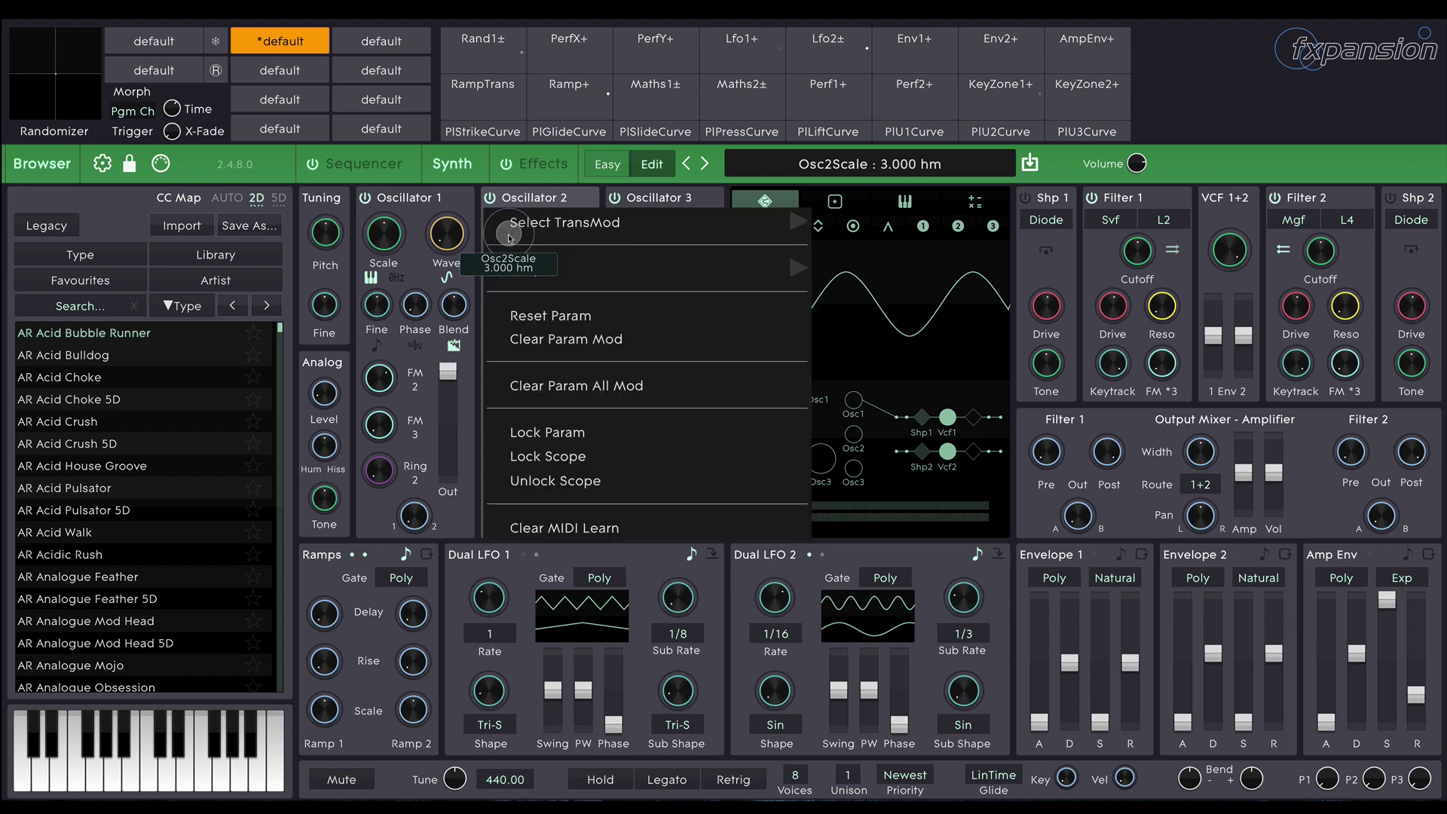
mouse_move(533, 270)
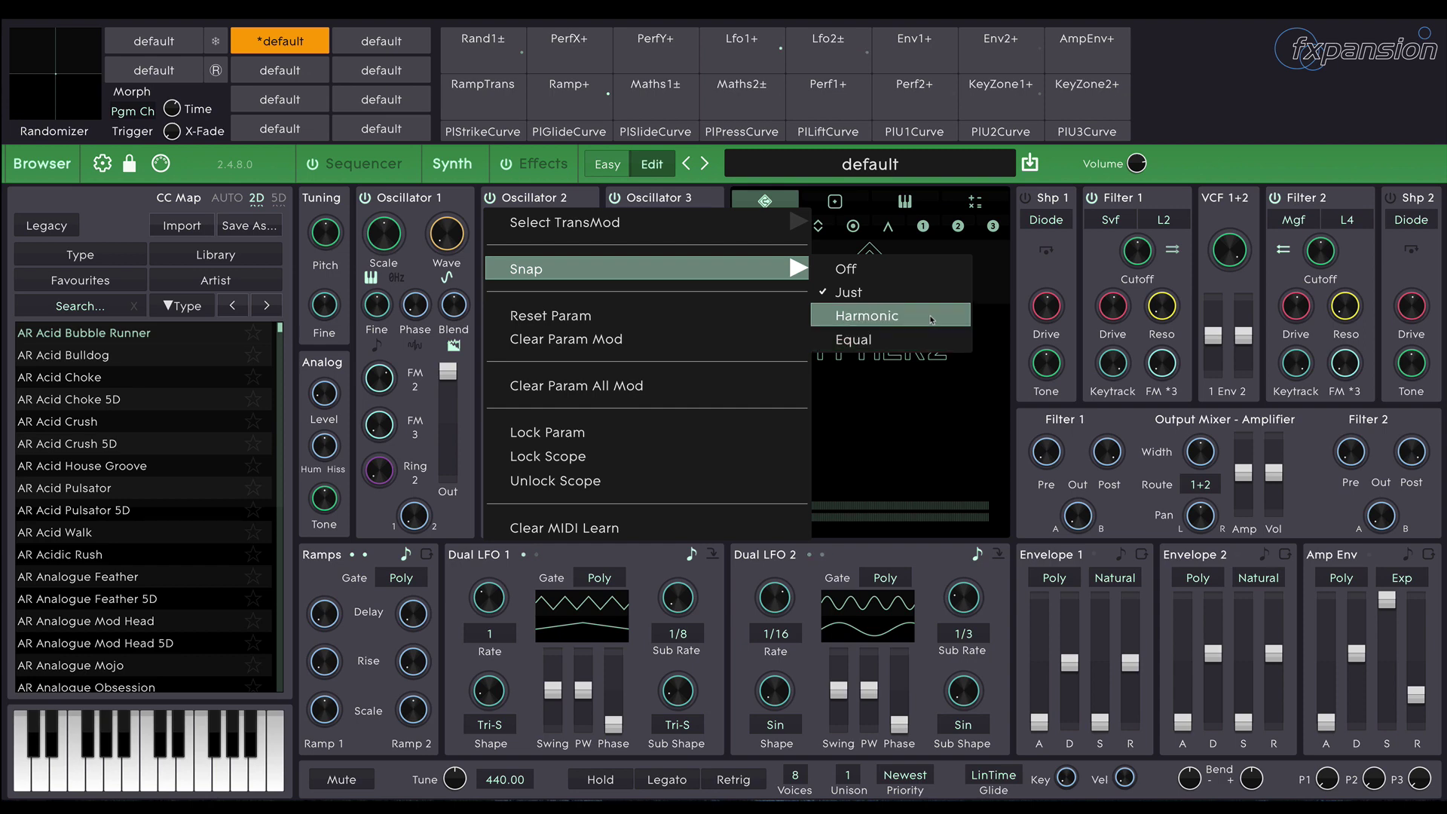
left_click(927, 316)
mouse_move(507, 240)
left_mouse_down()
mouse_move(507, 211)
mouse_move(508, 239)
left_mouse_up()
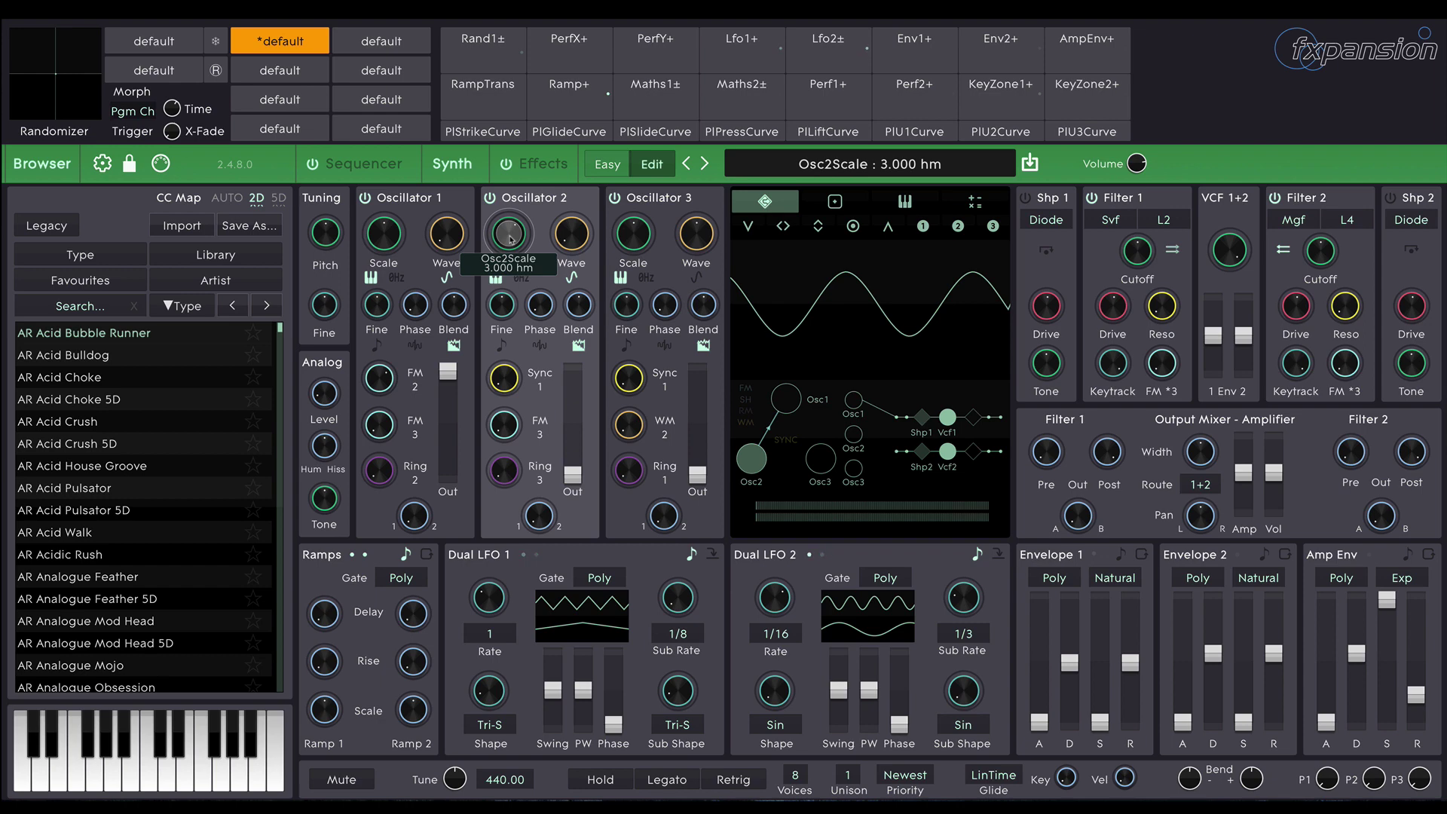
Step: Examine the default sources of the TransMod slots, including PerfX, Rand1, Lfo1 and Env1
left_click(825, 102)
left_click(913, 61)
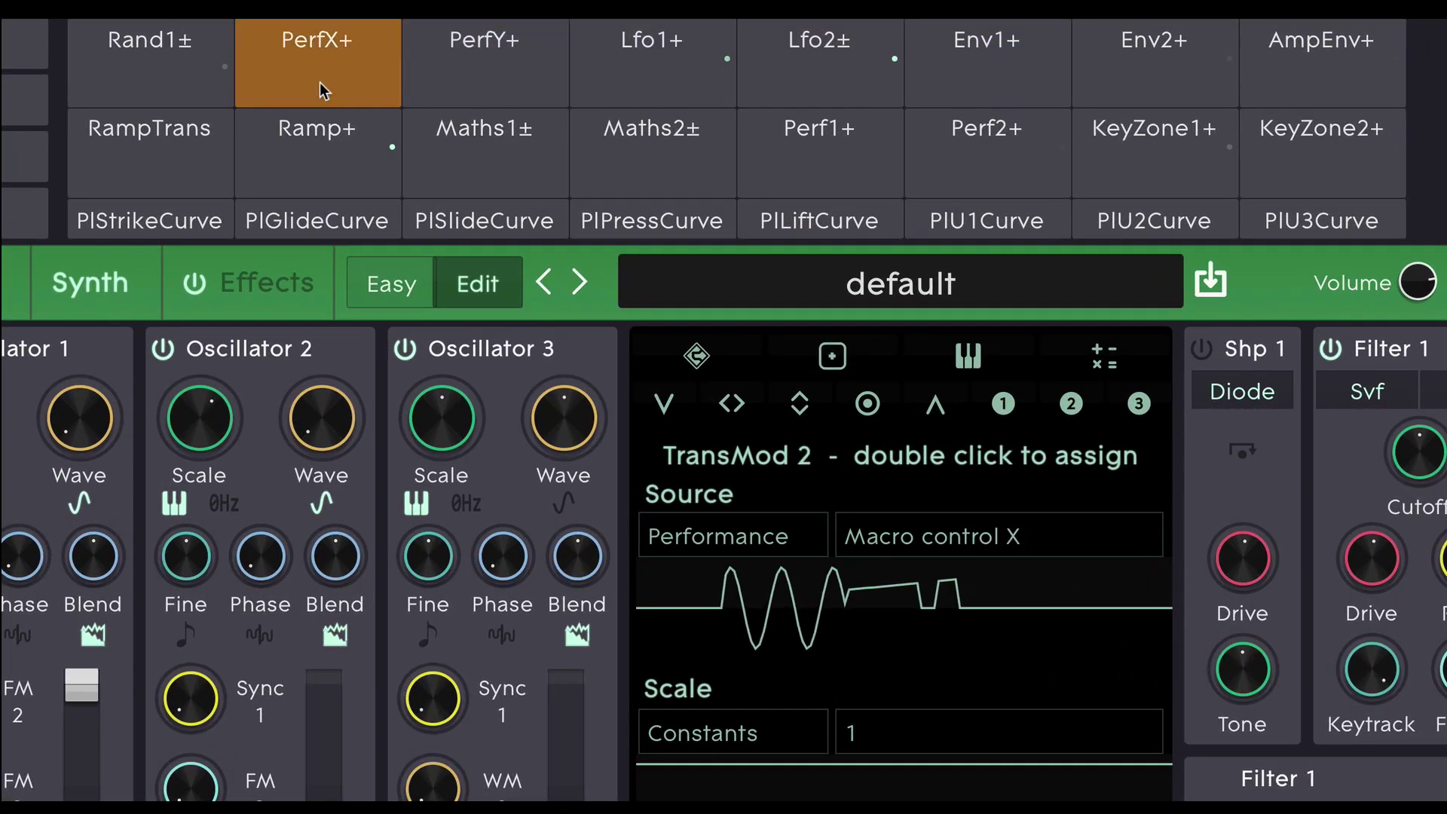
left_click(184, 74)
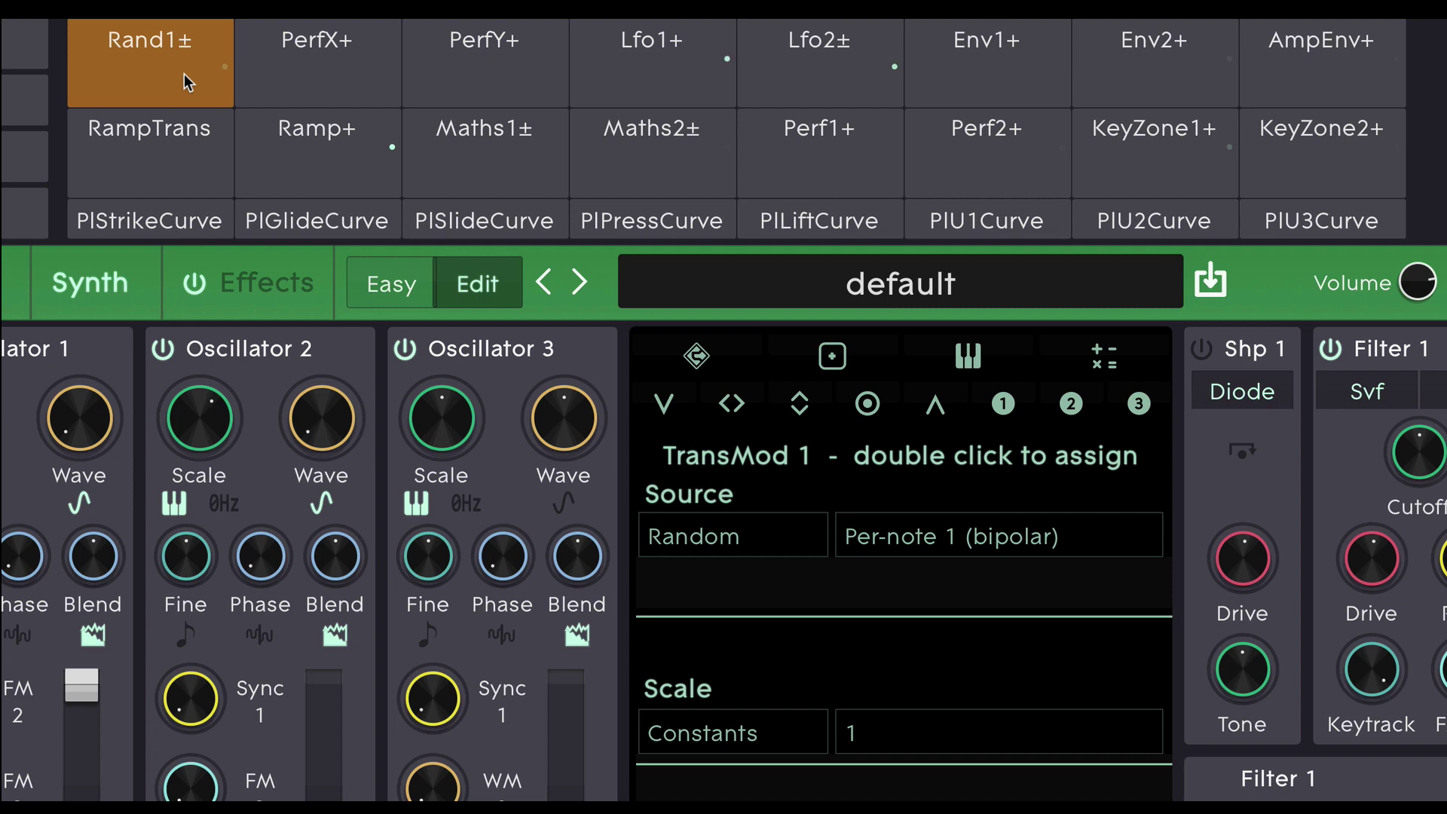
left_click(652, 68)
left_click(1002, 53)
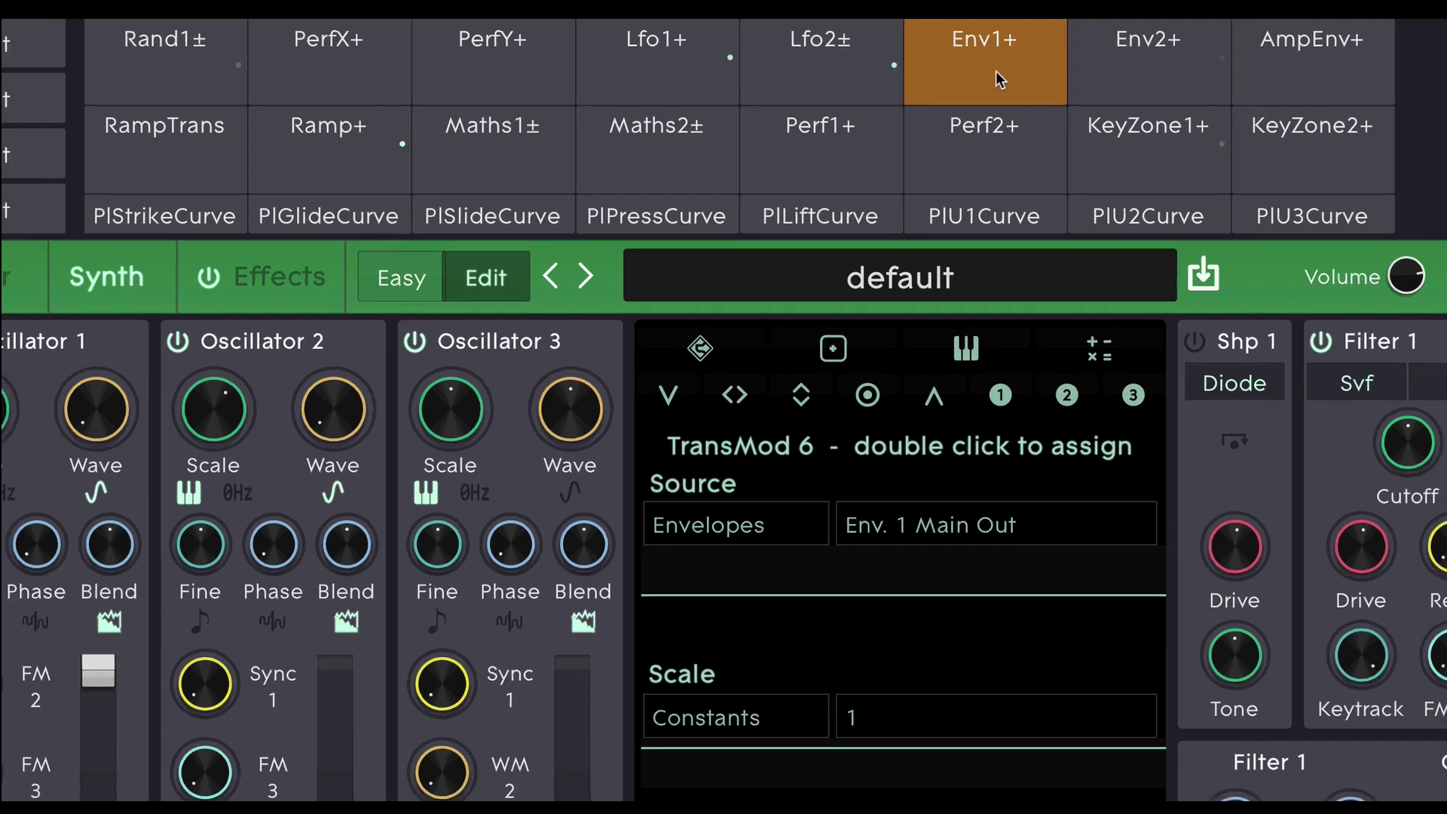
Step: Put the Env1 TransMod slot into assign mode with Env. 1 Main Out as source and apply it to Oscillator 1's FM 2
double_click(997, 72)
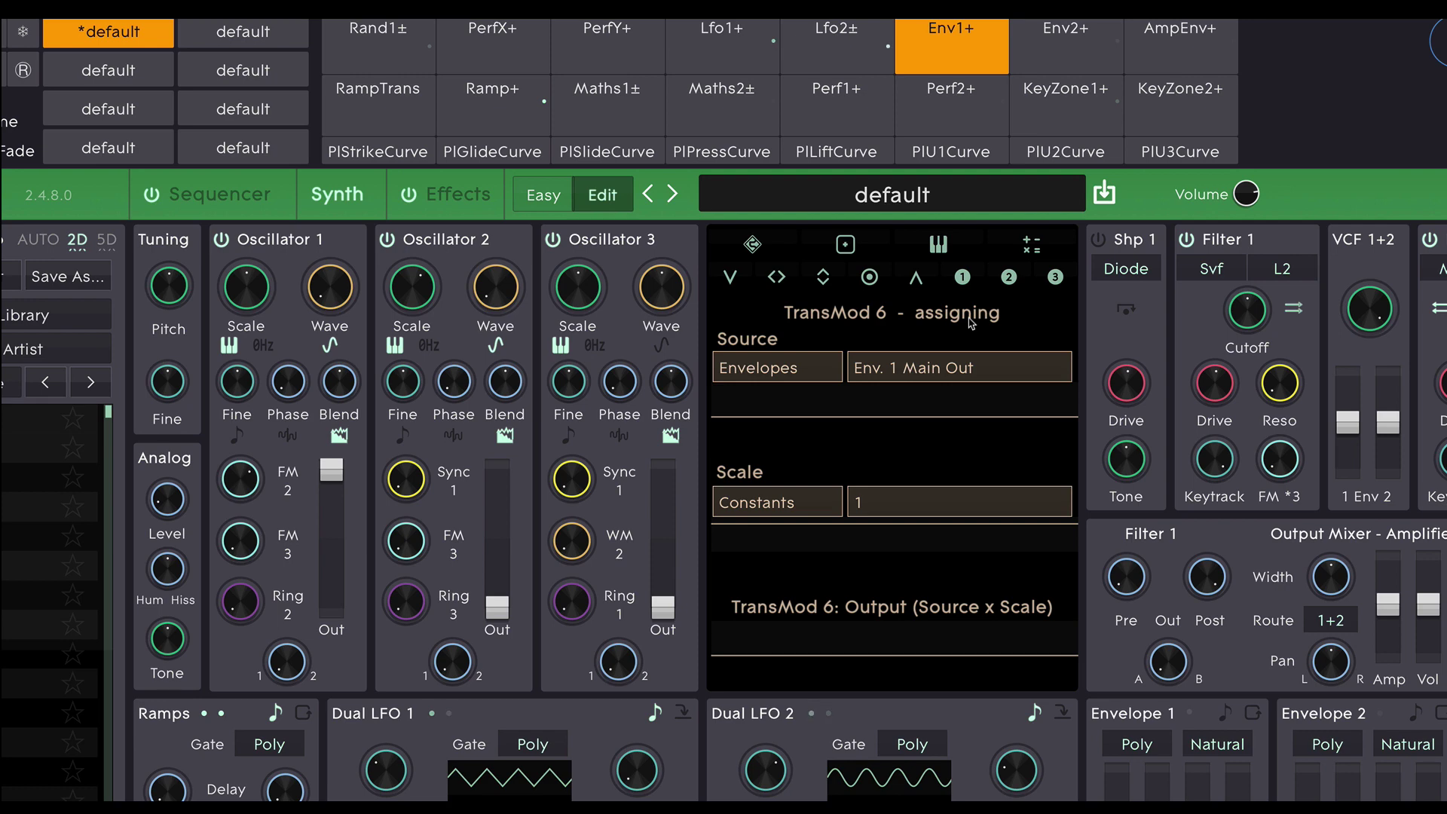
left_click(770, 377)
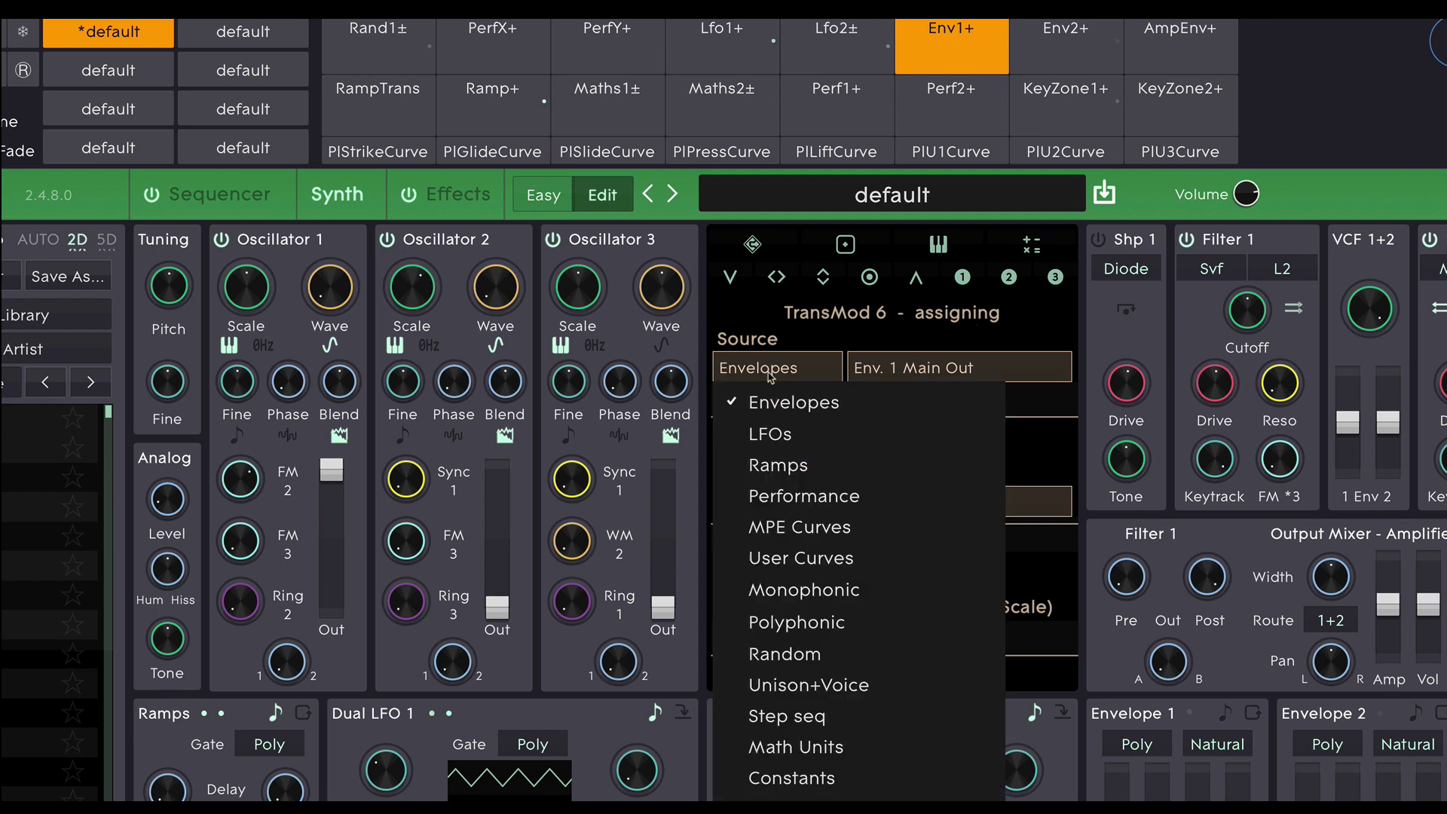
left_click(856, 414)
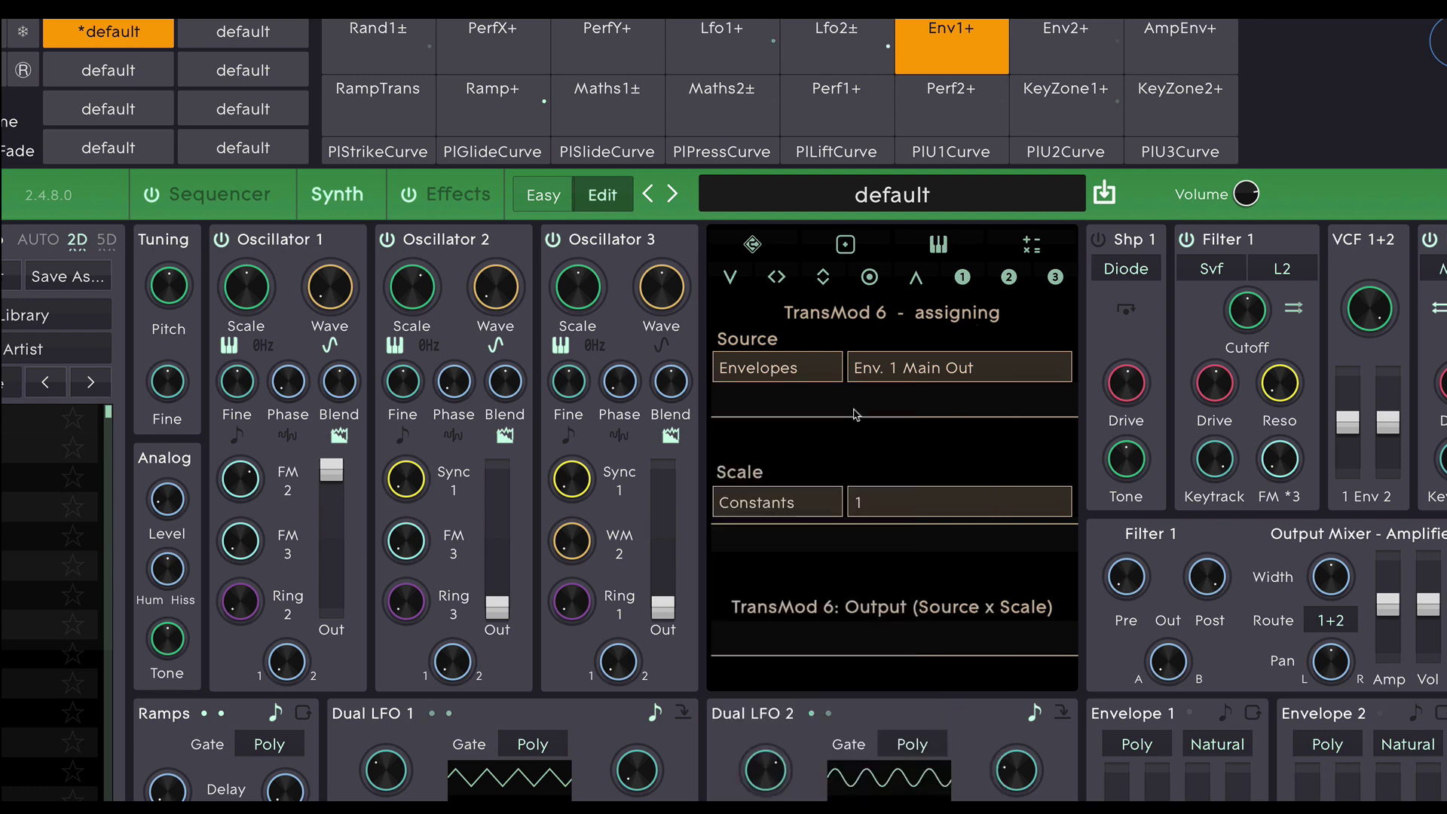
left_click(929, 371)
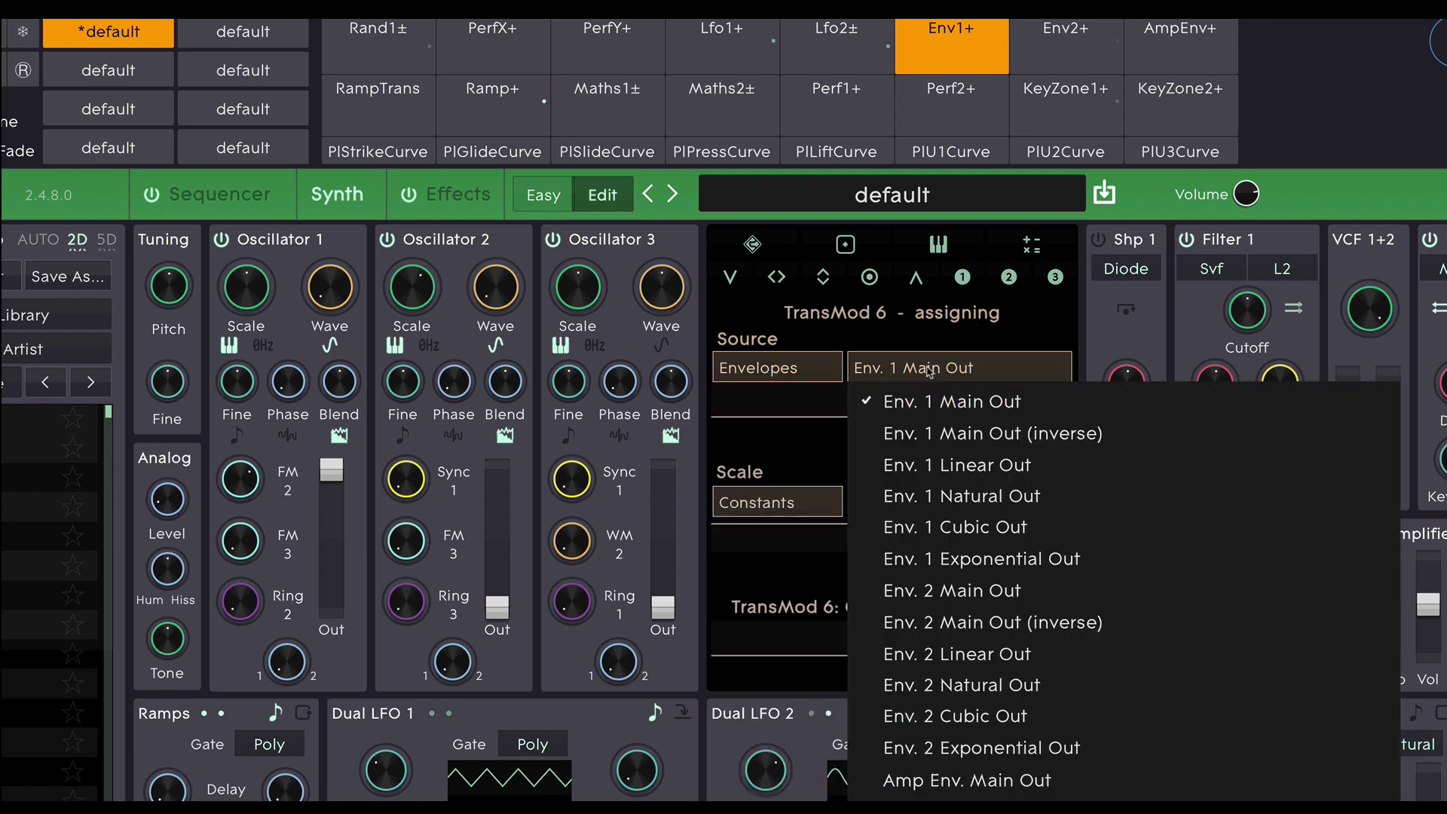
left_click(968, 400)
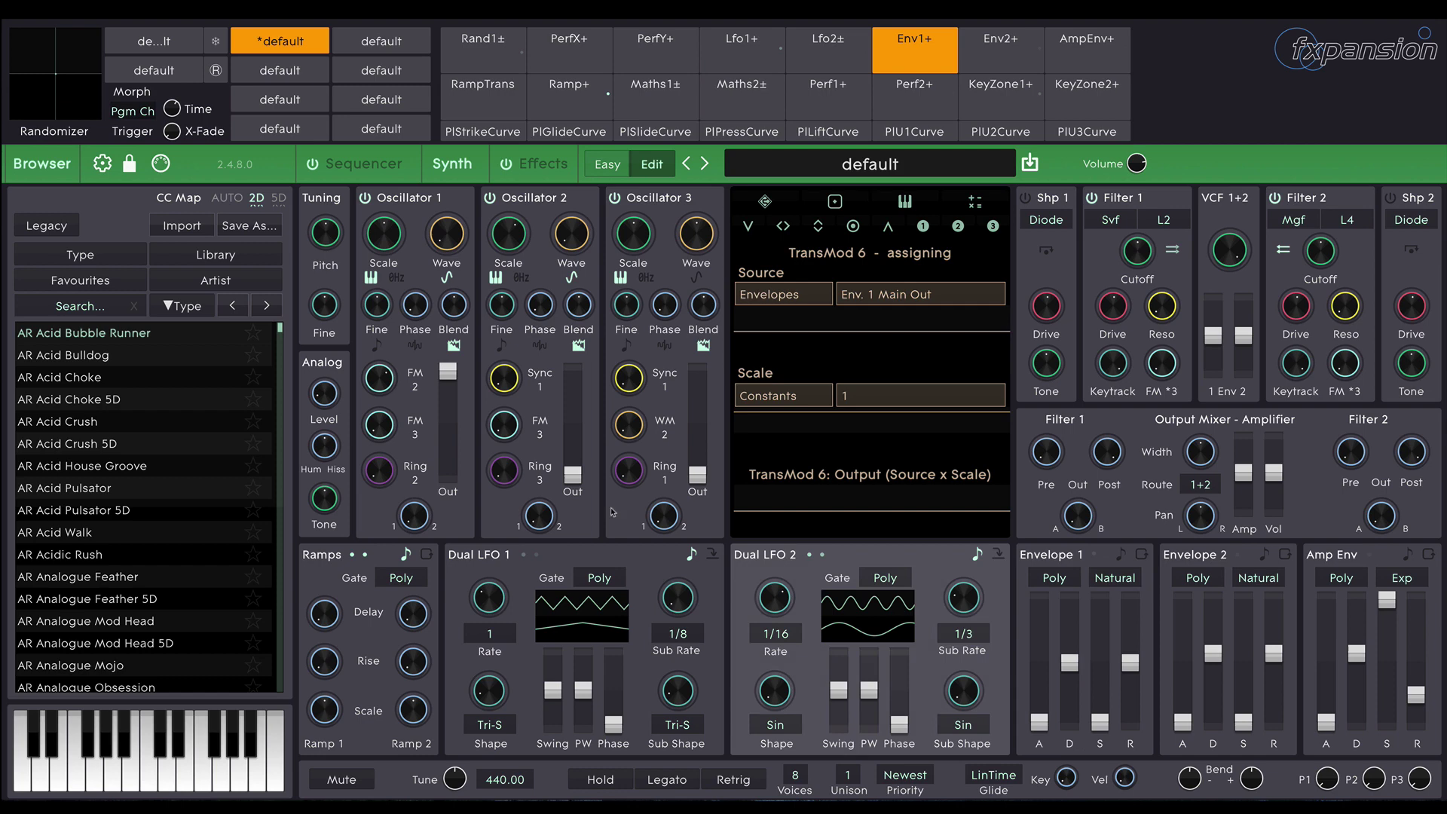
double_click(391, 389)
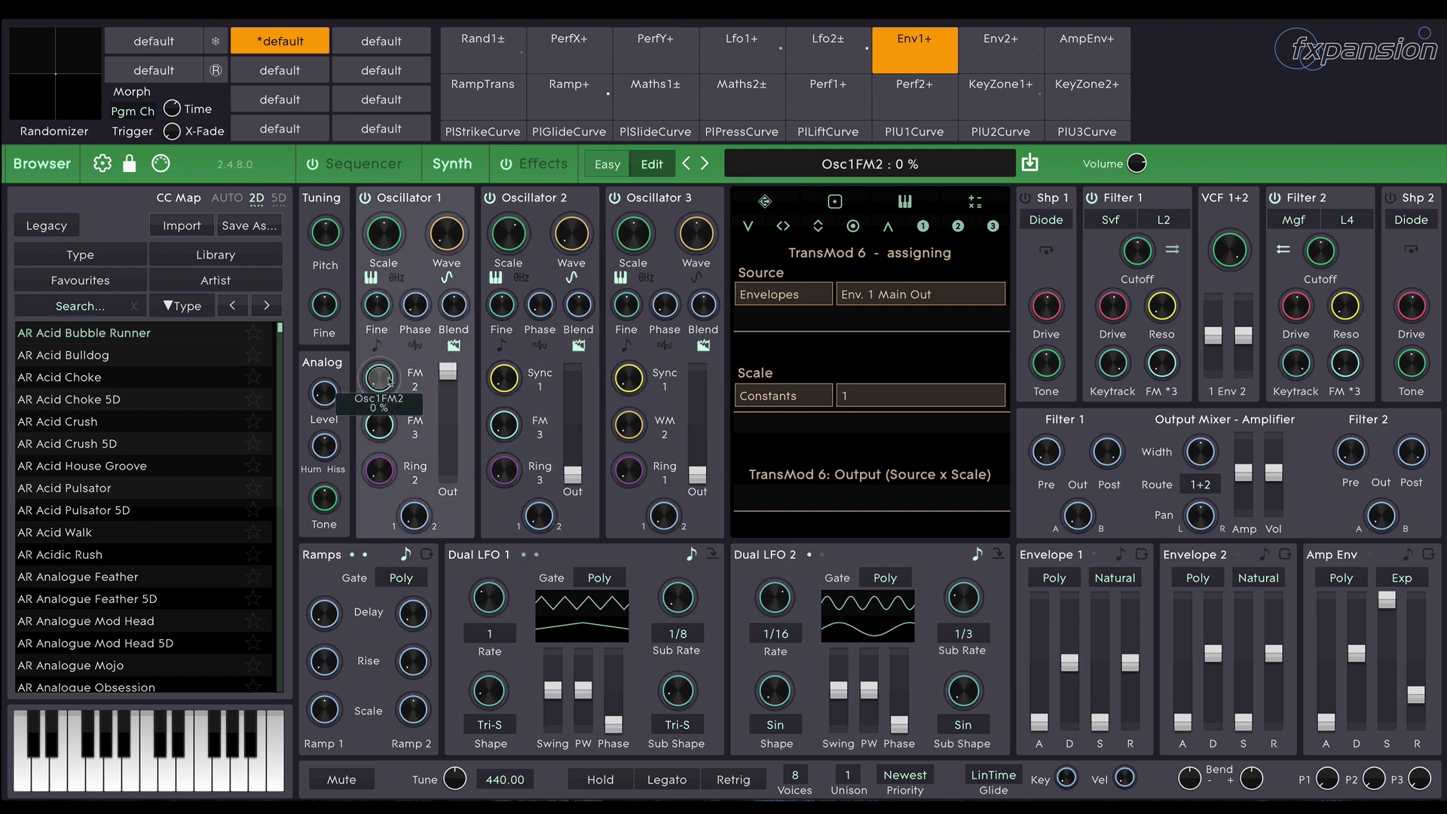
left_click_drag(391, 389, 391, 354)
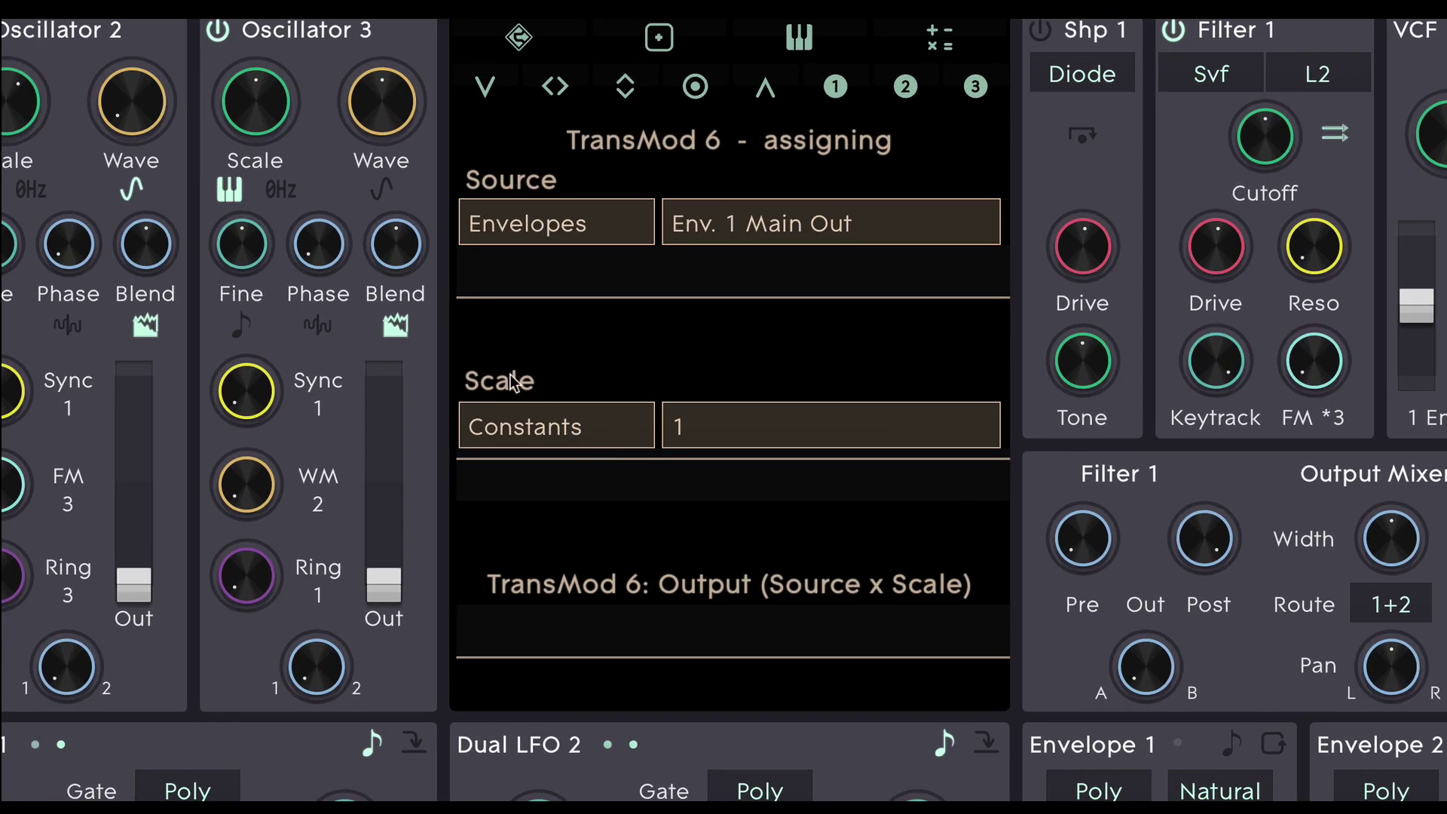
Step: Scale the Env1 TransMod slot by Polyphonic Note Velocity and set Oscillator 1's FM 2 modulation range to 0–80 %
left_click(581, 433)
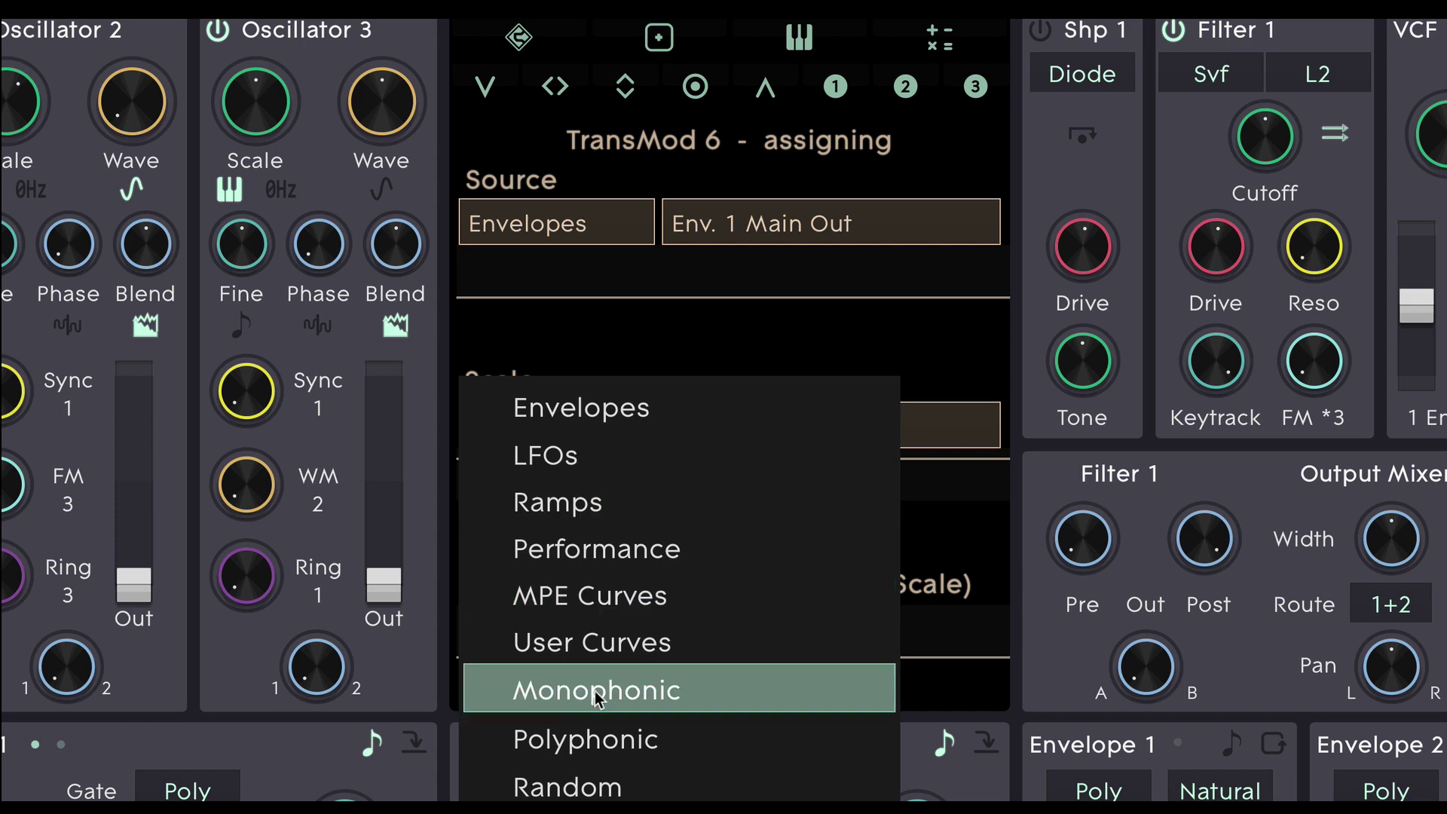
left_click(614, 749)
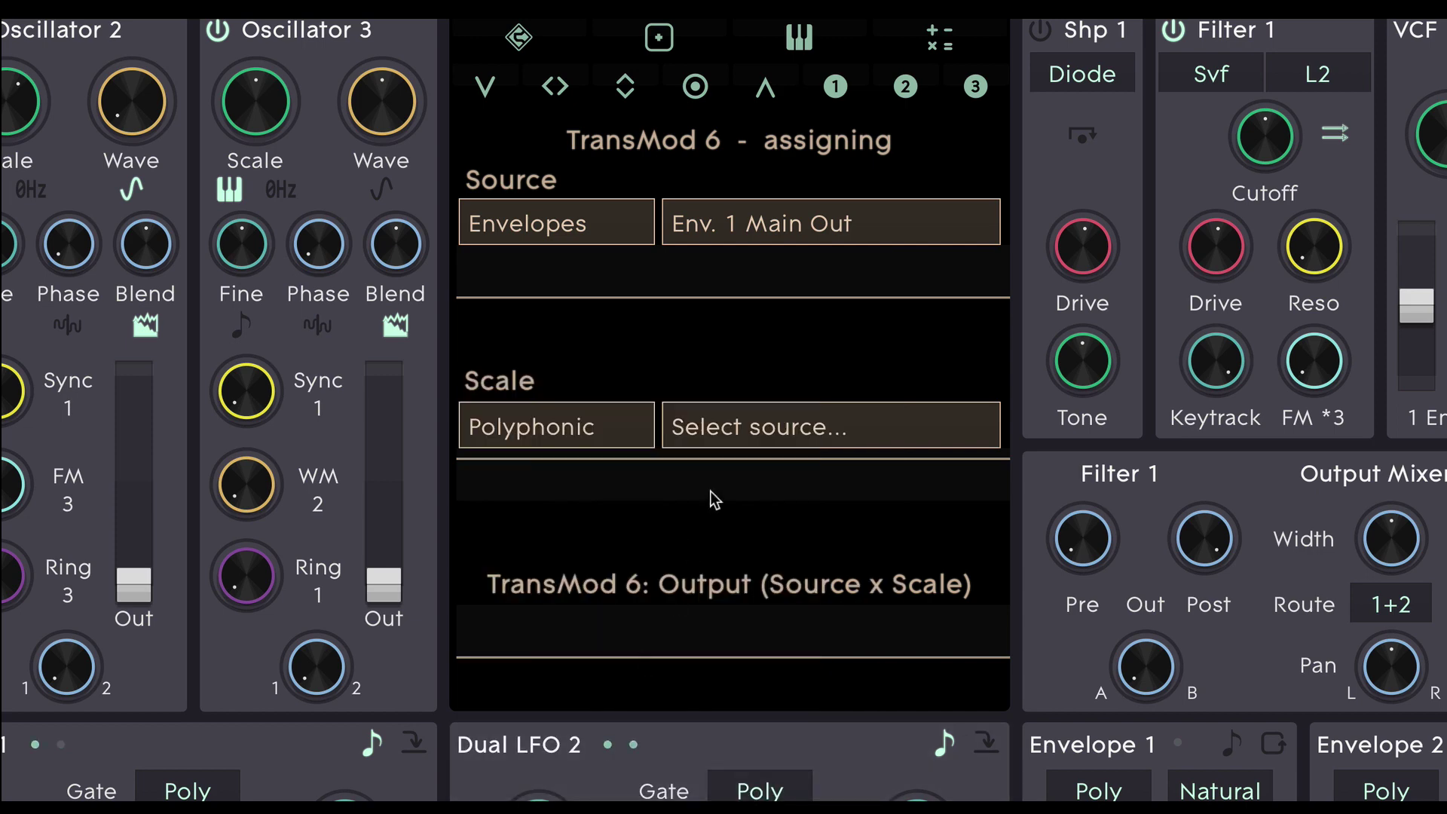
left_click(756, 436)
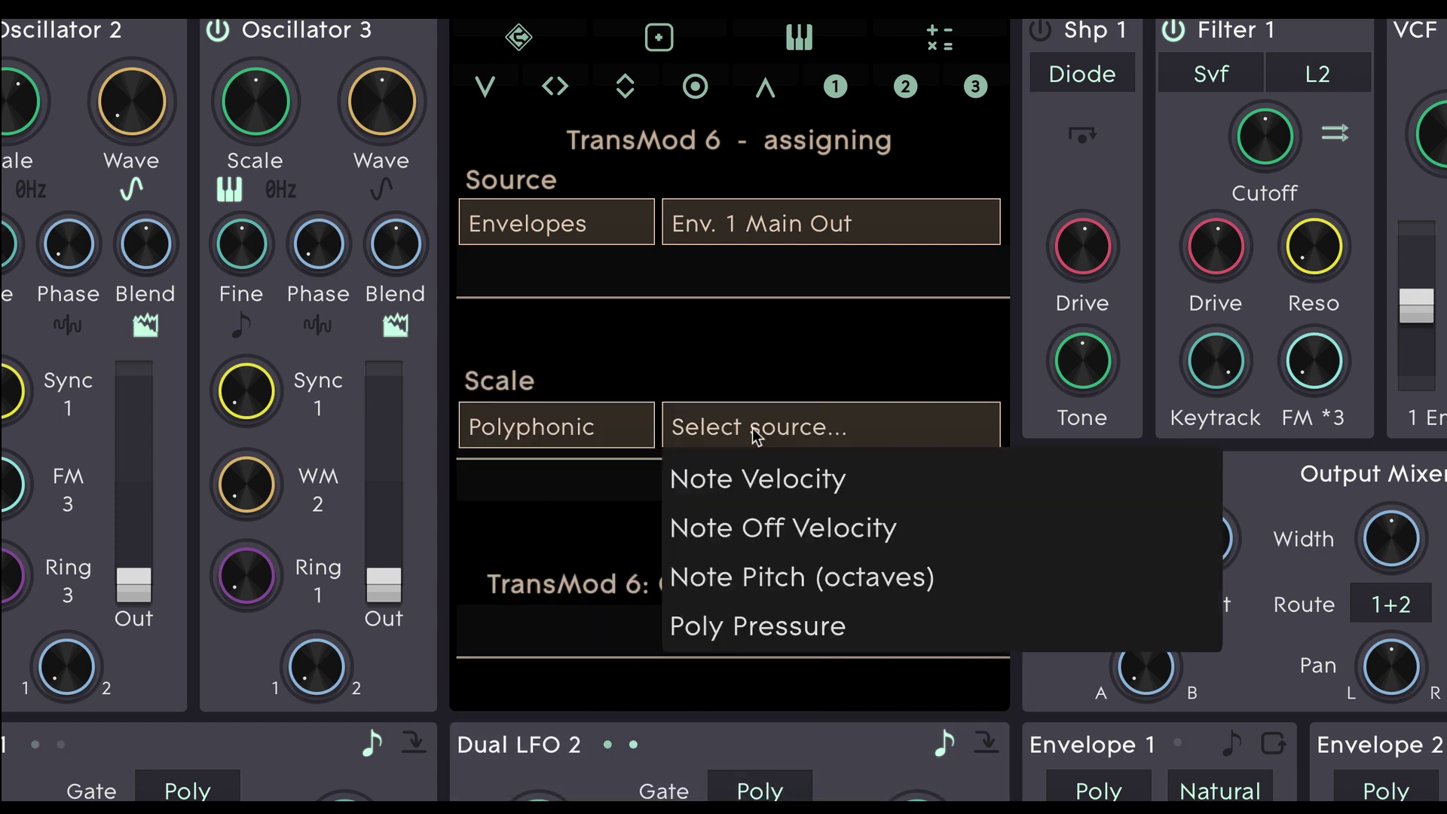
left_click(789, 490)
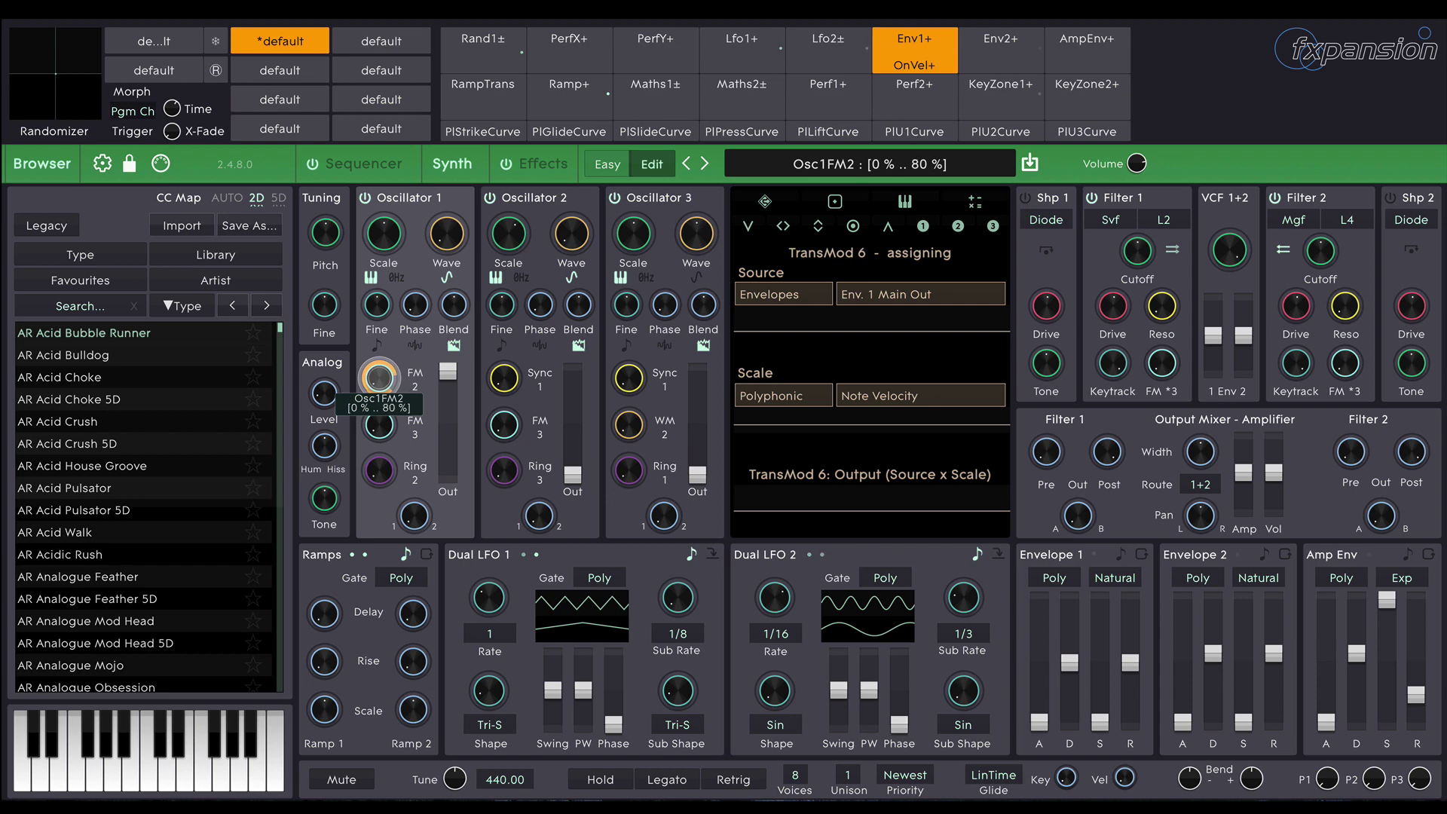
left_click_drag(379, 377, 397, 386)
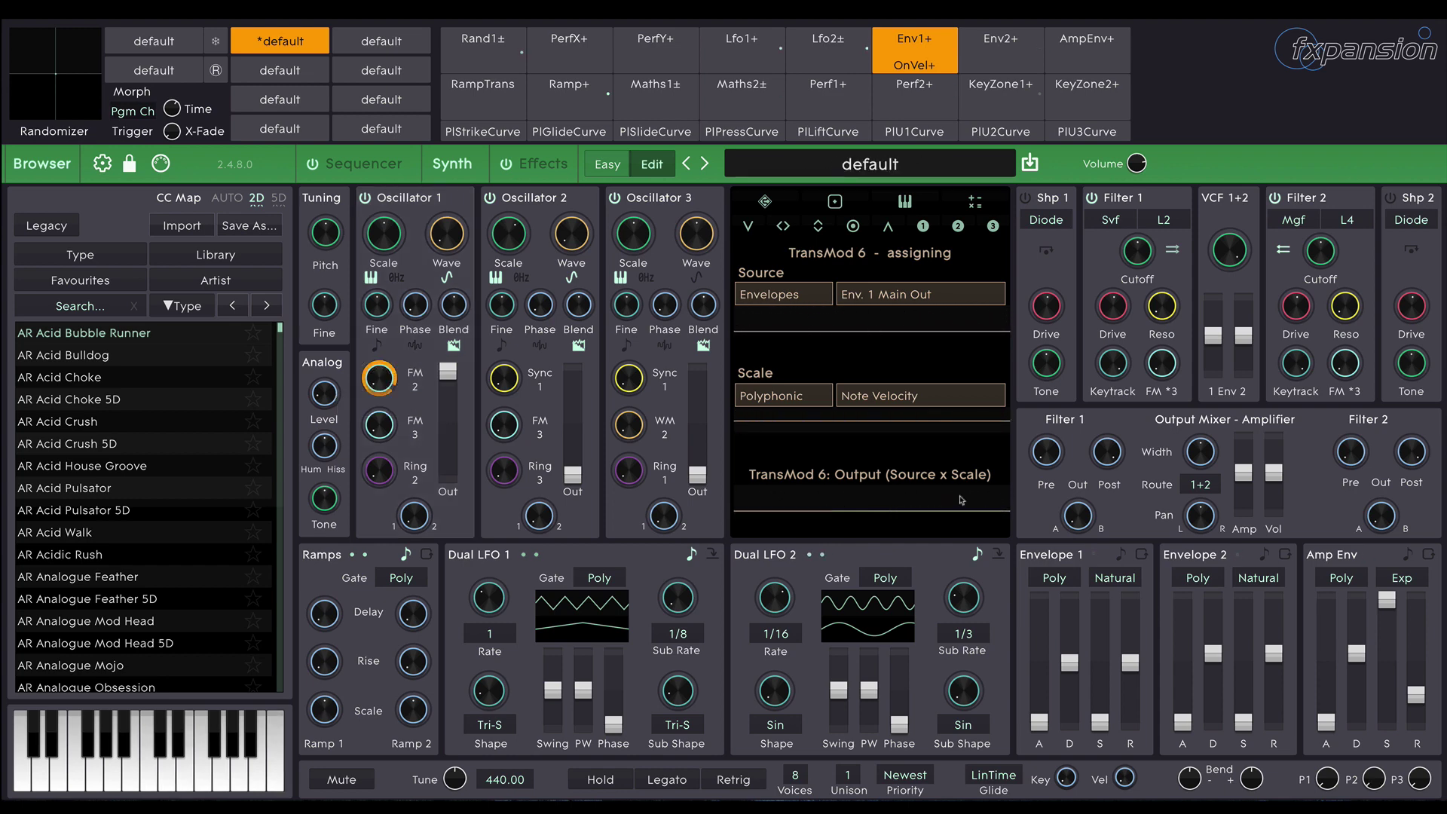
Step: Lengthen Envelope 1's decay and release, and set the Amp Env release to 2.23 s
left_click_drag(1069, 672, 1069, 635)
left_click_drag(1416, 693, 1416, 633)
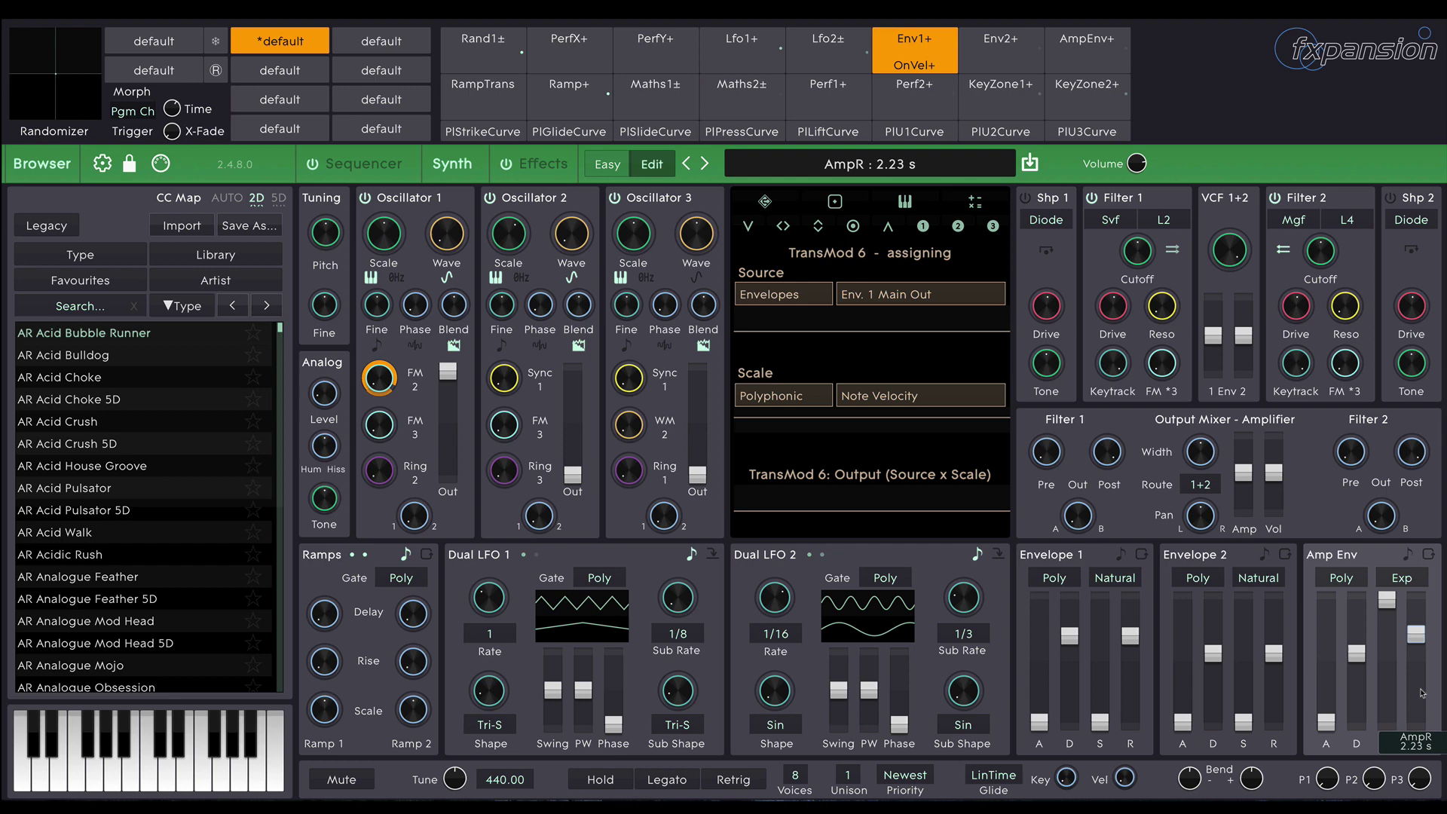
Step: Use the Lfo1 TransMod slot to add a small modulation depth to the Tuning section's Fine control
left_click(748, 67)
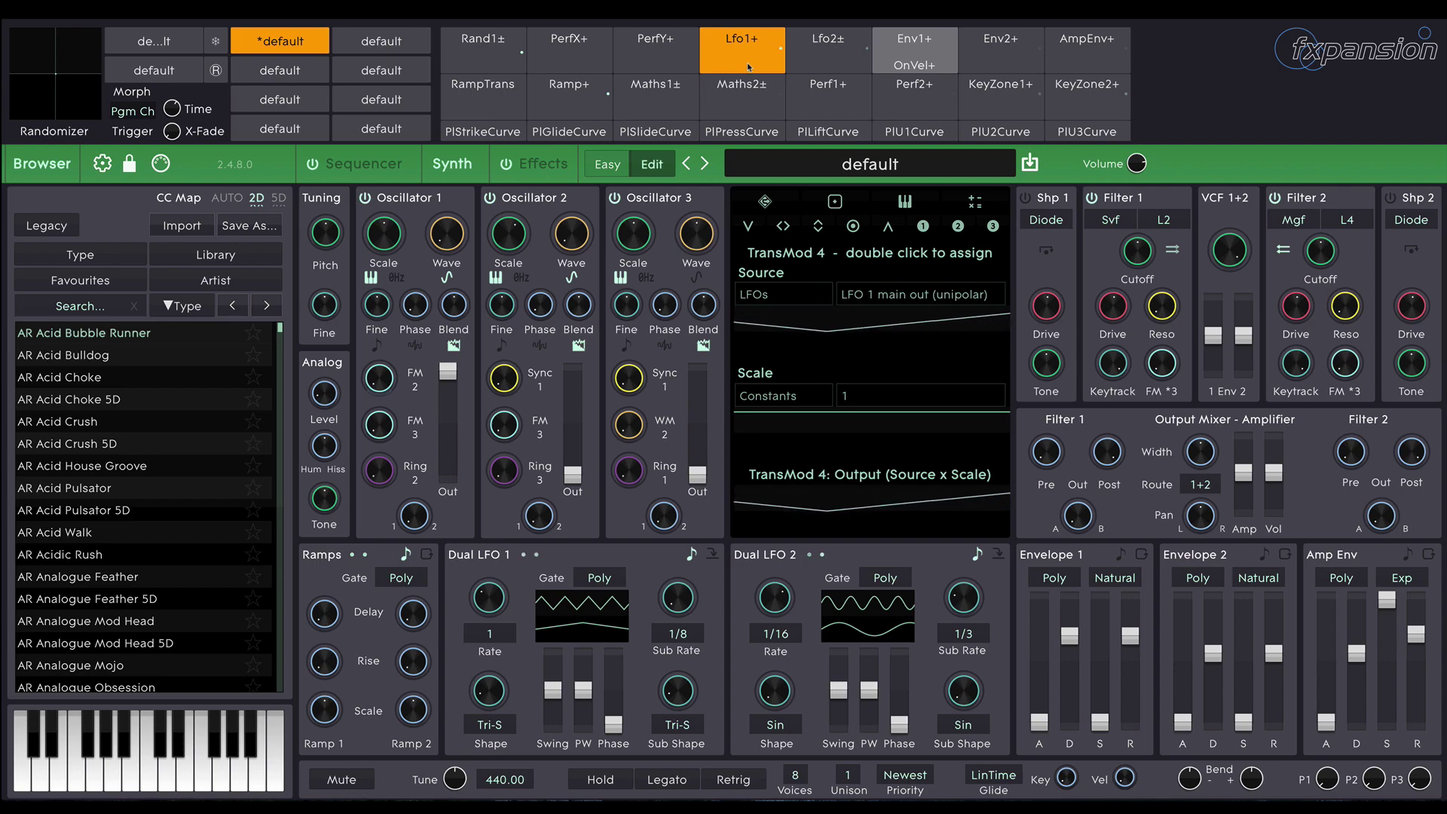
left_click_drag(324, 304, 324, 298)
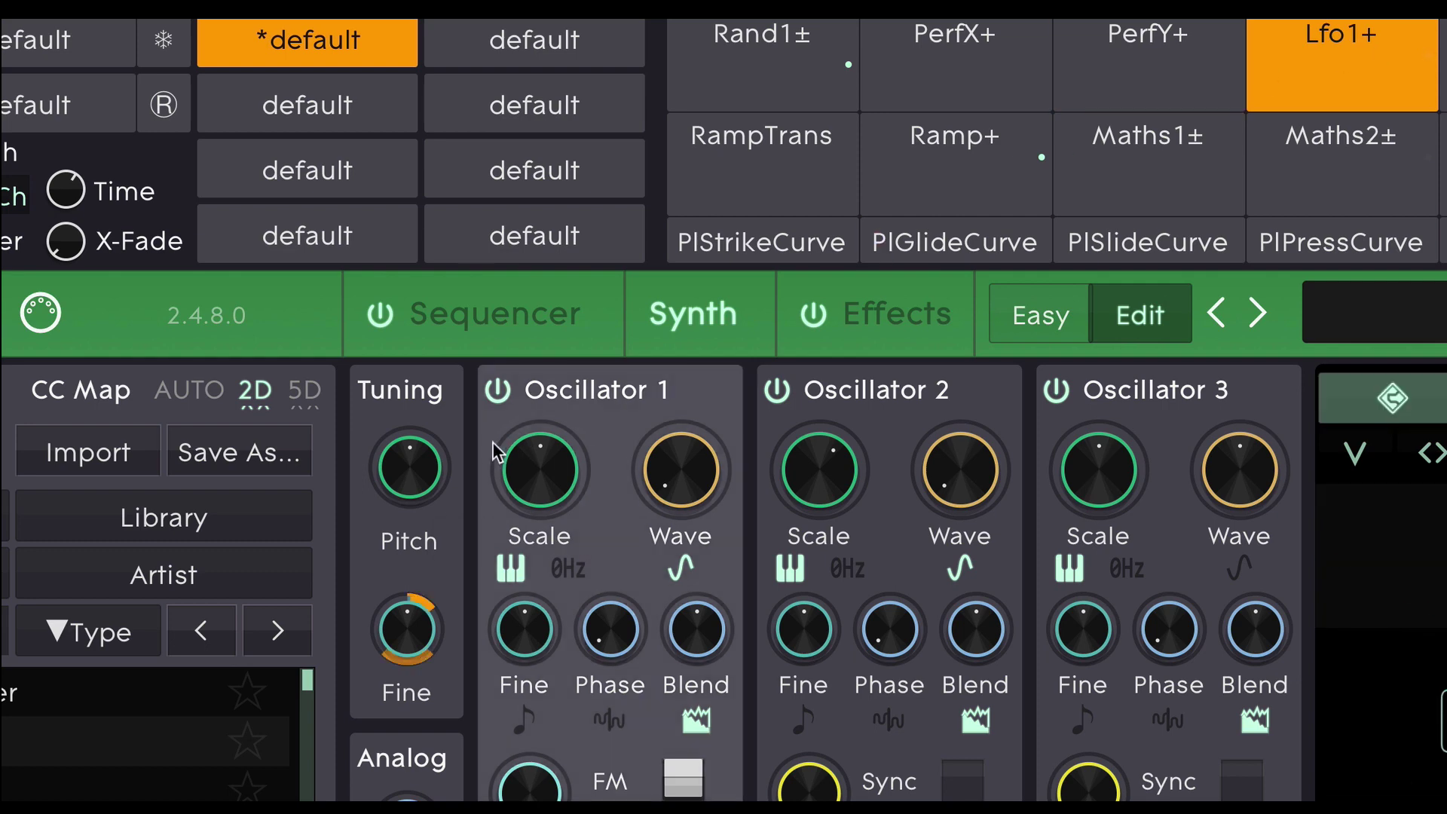
mouse_move(443, 637)
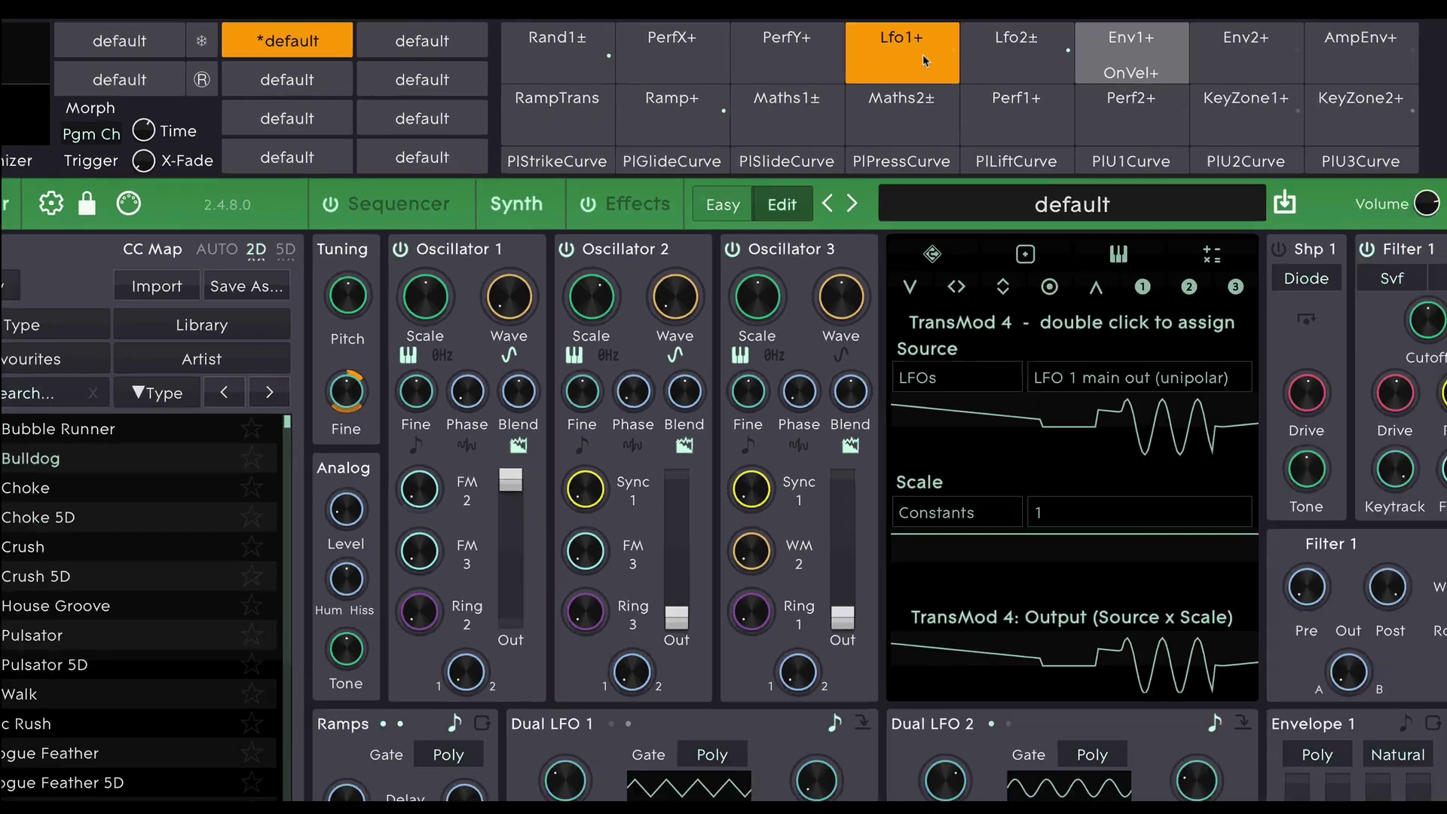
Step: Set the Lfo1 TransMod slot's source to LFO 1 main out (bipolar) and switch Dual LFO 1 from tempo sync to Freq
double_click(925, 60)
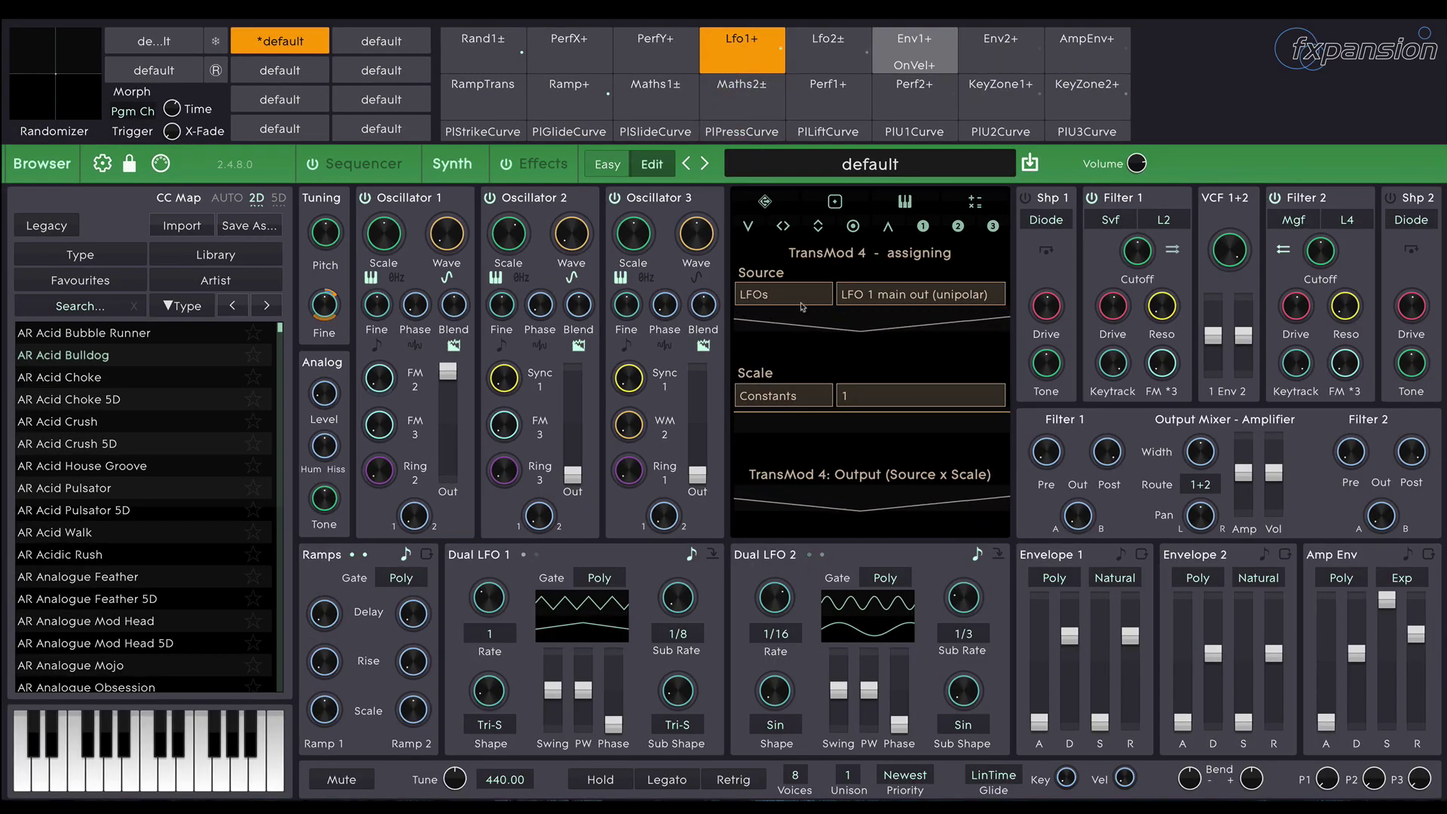
left_click(934, 294)
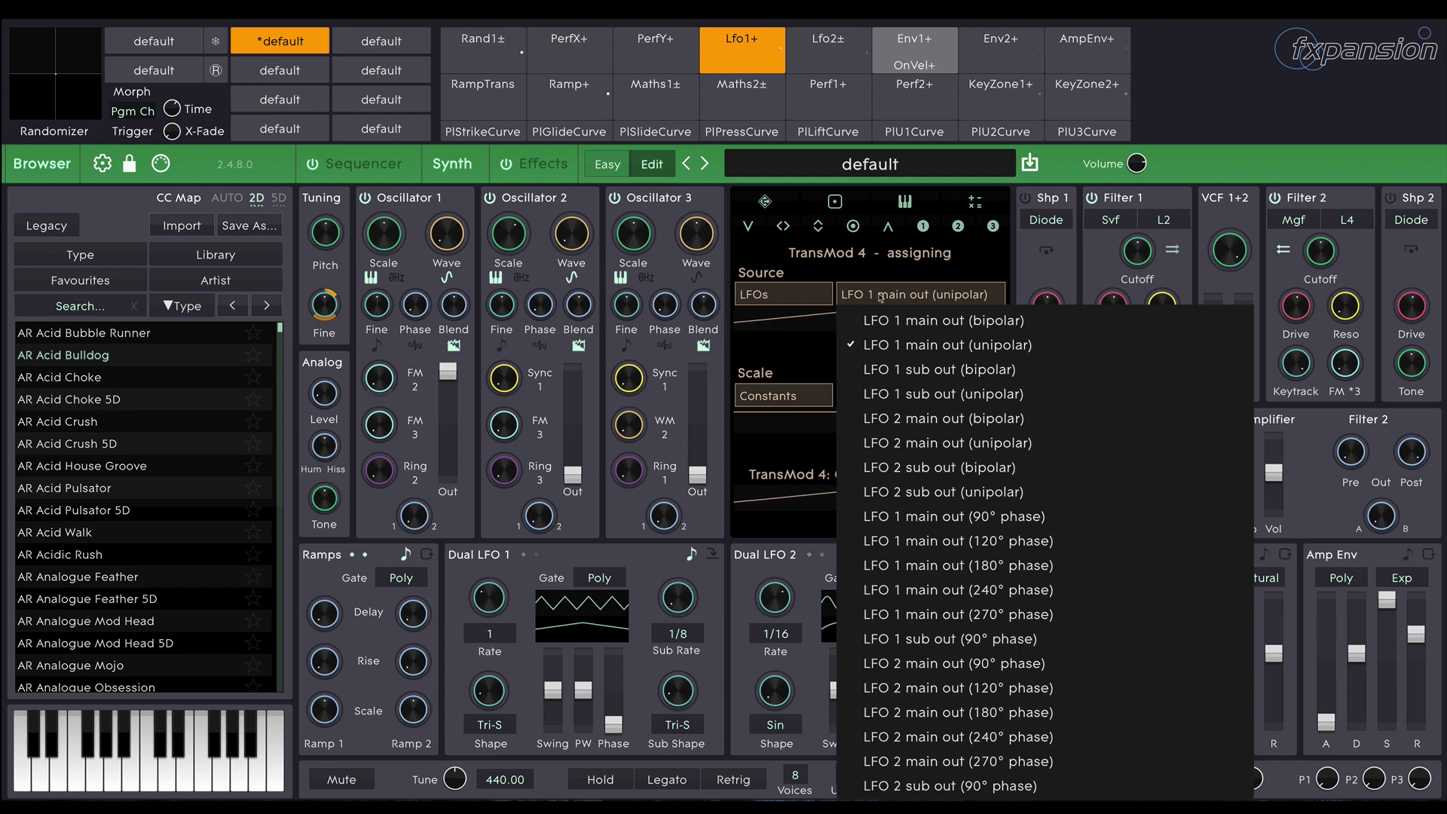
left_click(1040, 323)
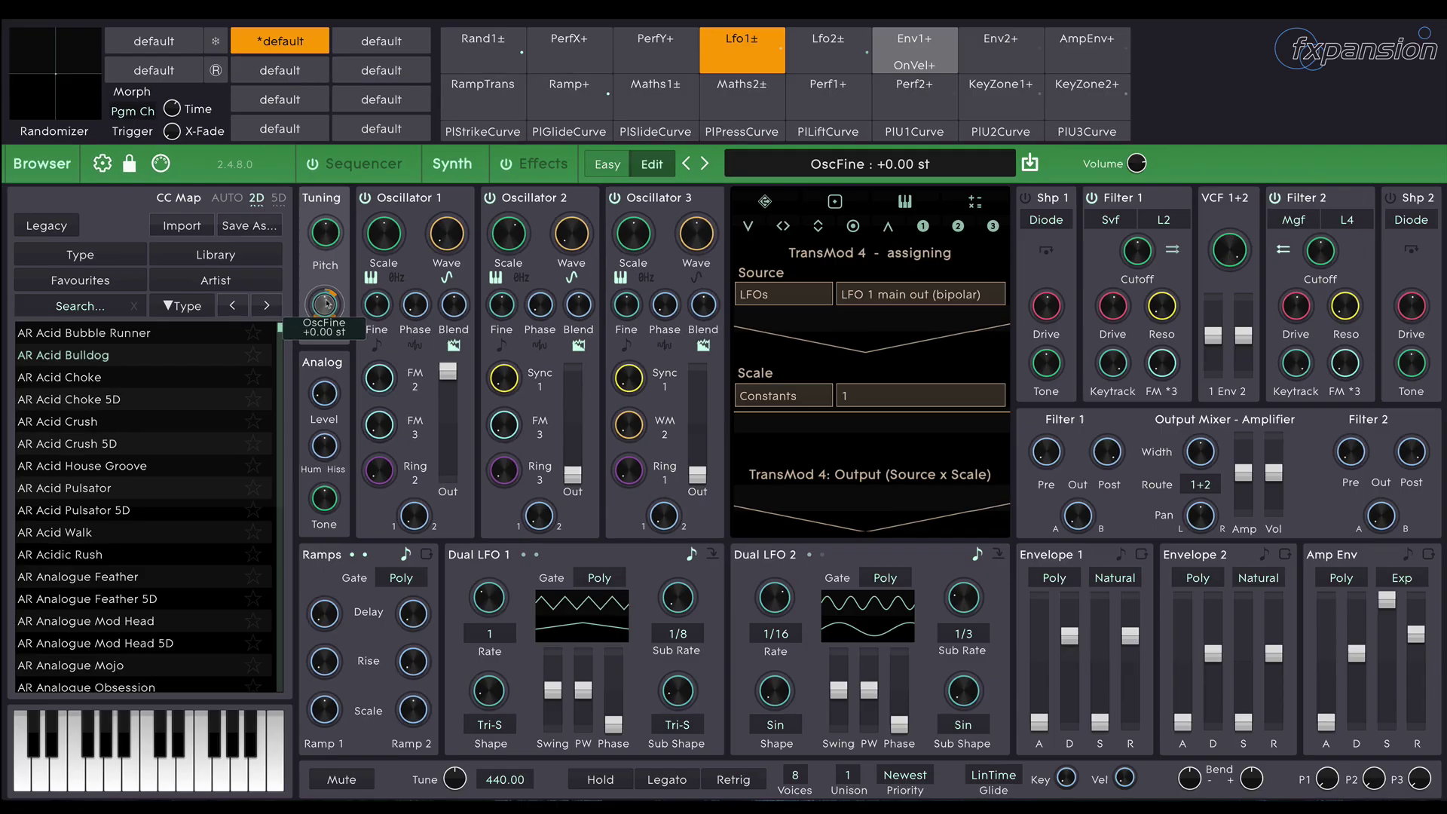
left_click(691, 554)
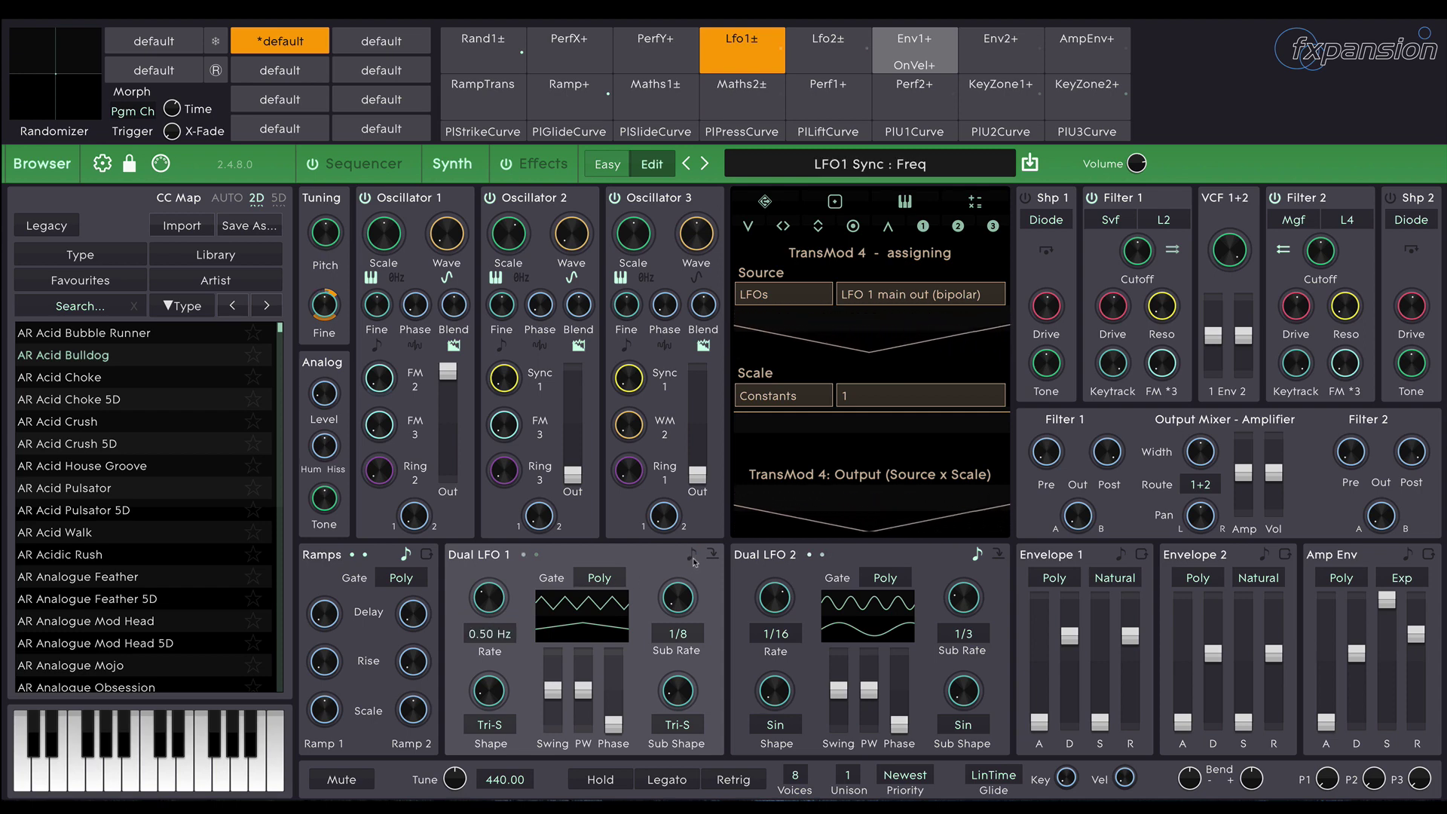
Step: Set Dual LFO 1's rate to 3.03 Hz and scale the Lfo1 TransMod slot by the Monophonic Mod wheel
mouse_move(506, 601)
left_mouse_down()
mouse_move(506, 575)
mouse_move(490, 603)
left_mouse_up()
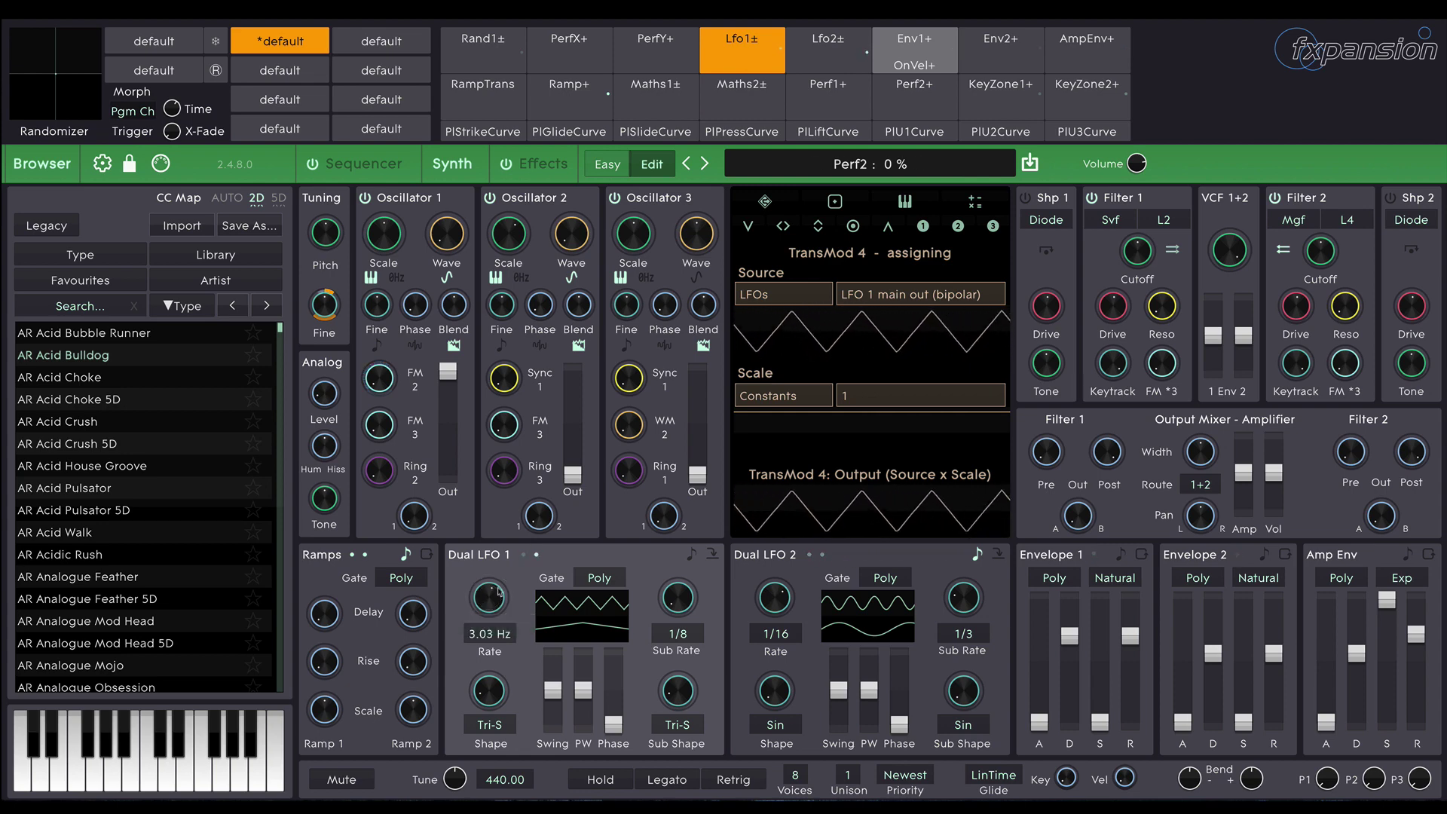
mouse_move(324, 305)
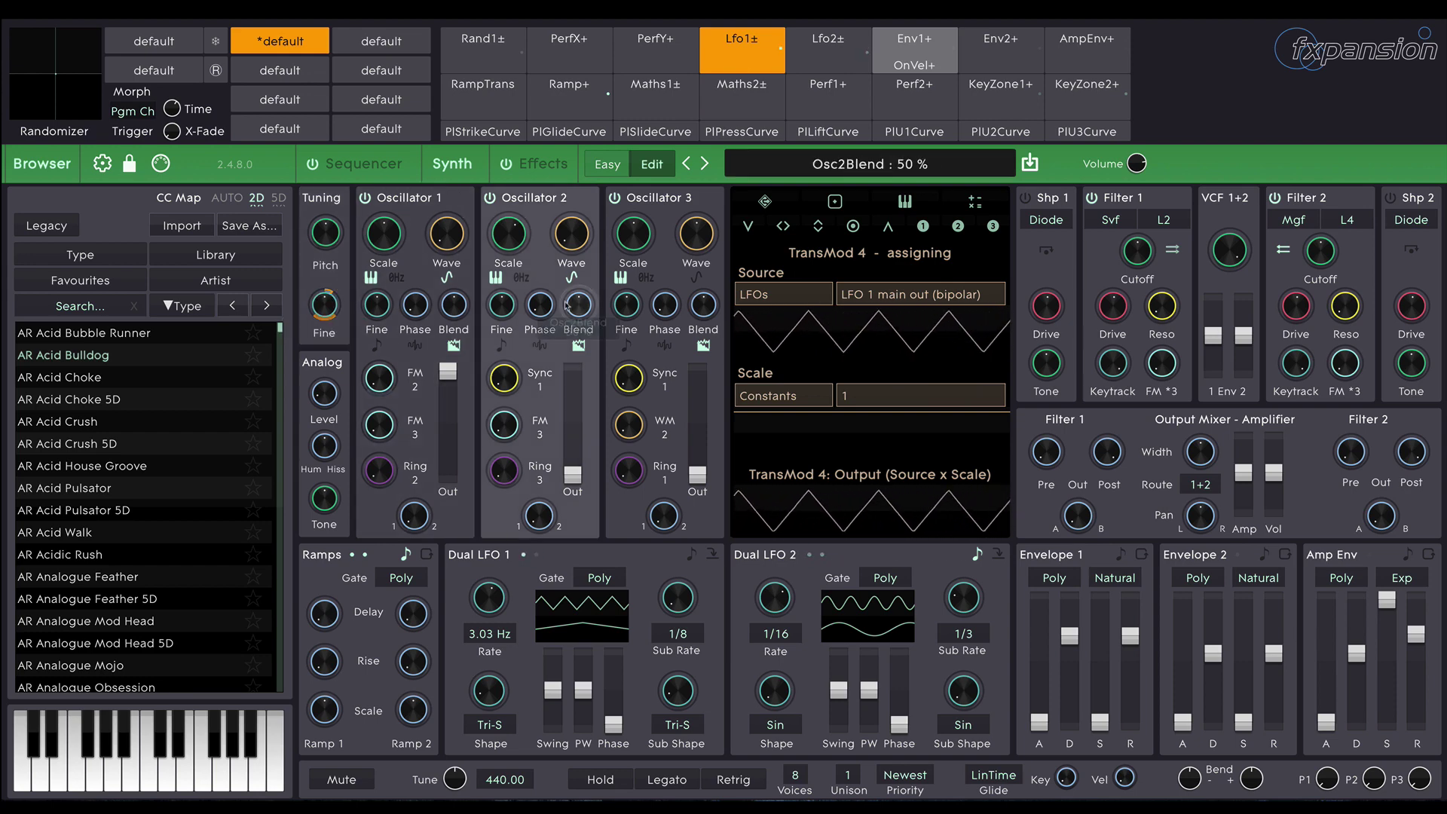
left_click(782, 396)
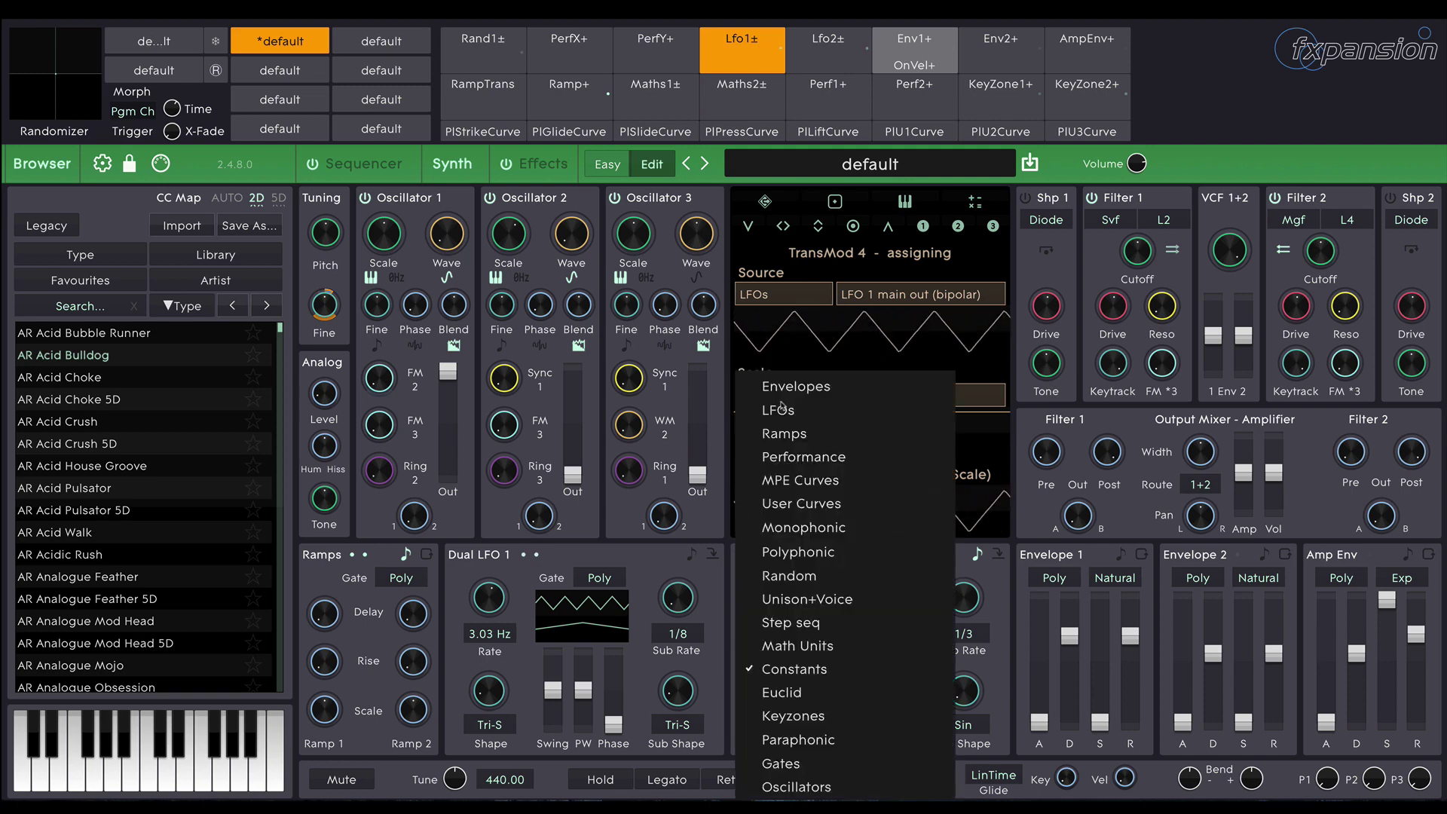
left_click(826, 531)
left_click(908, 394)
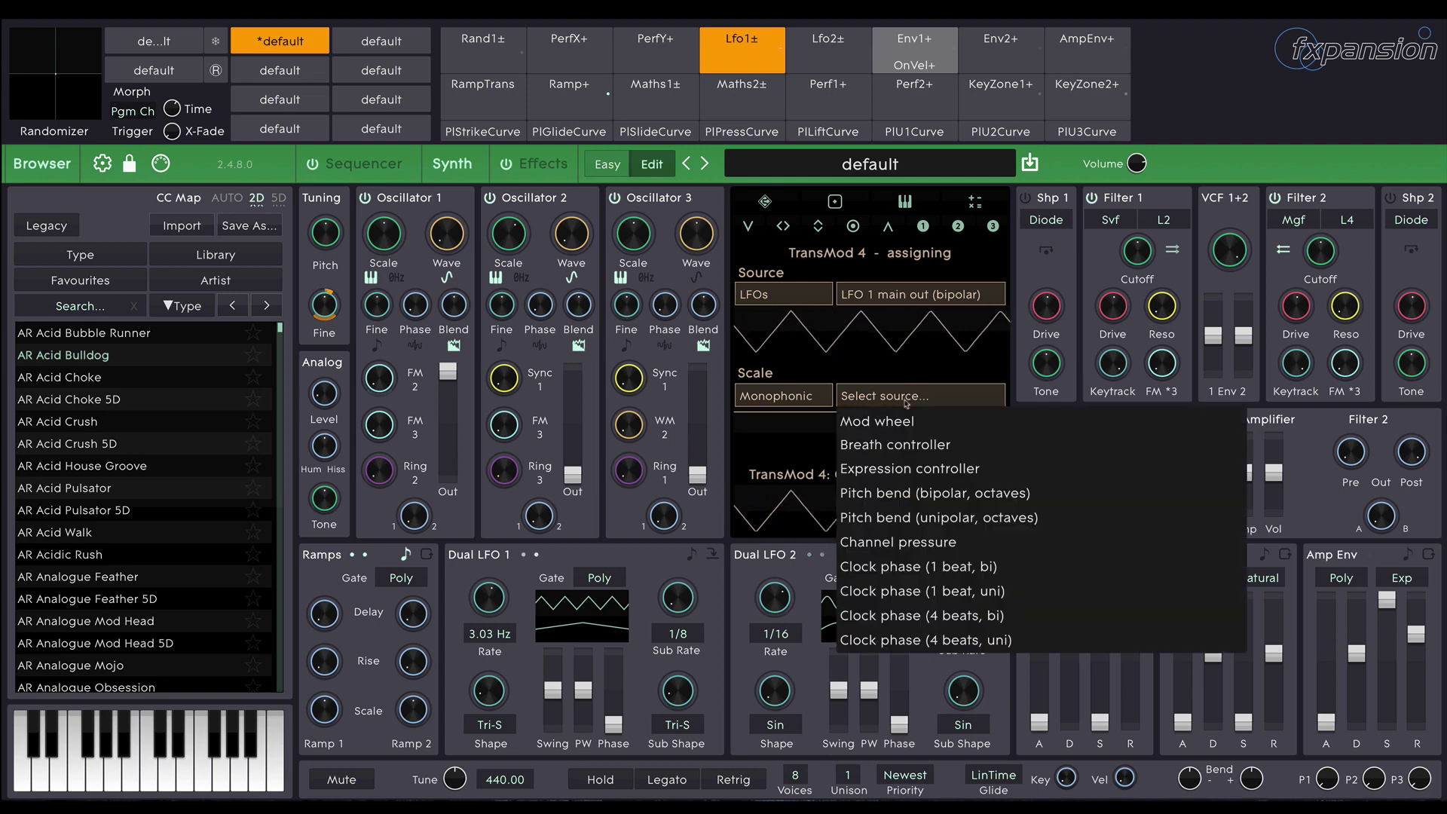
left_click(908, 421)
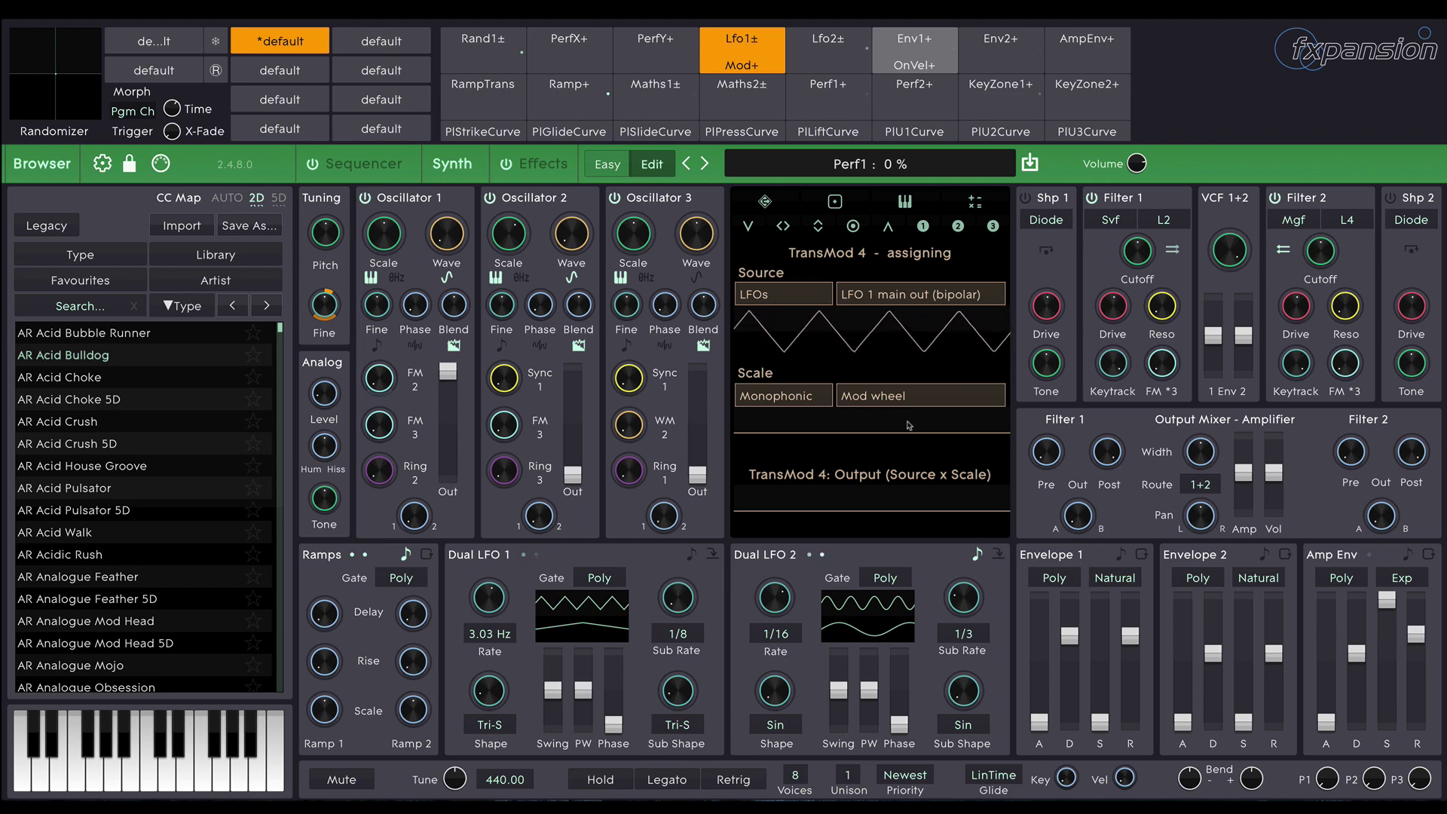
Step: Load a Chorus modulation effect into the first slot of the FX A chain
left_click(533, 164)
left_click(446, 197)
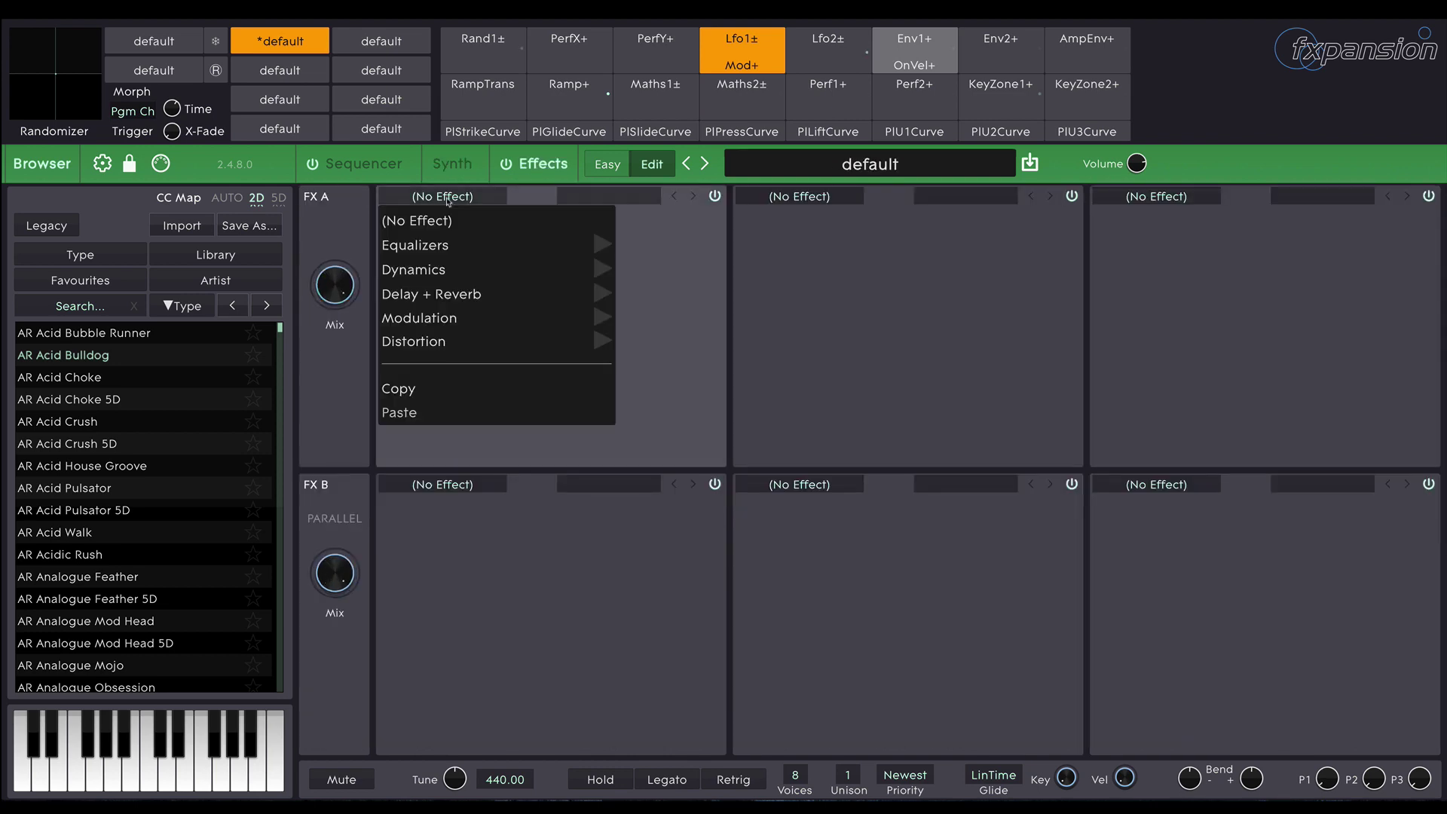
mouse_move(469, 322)
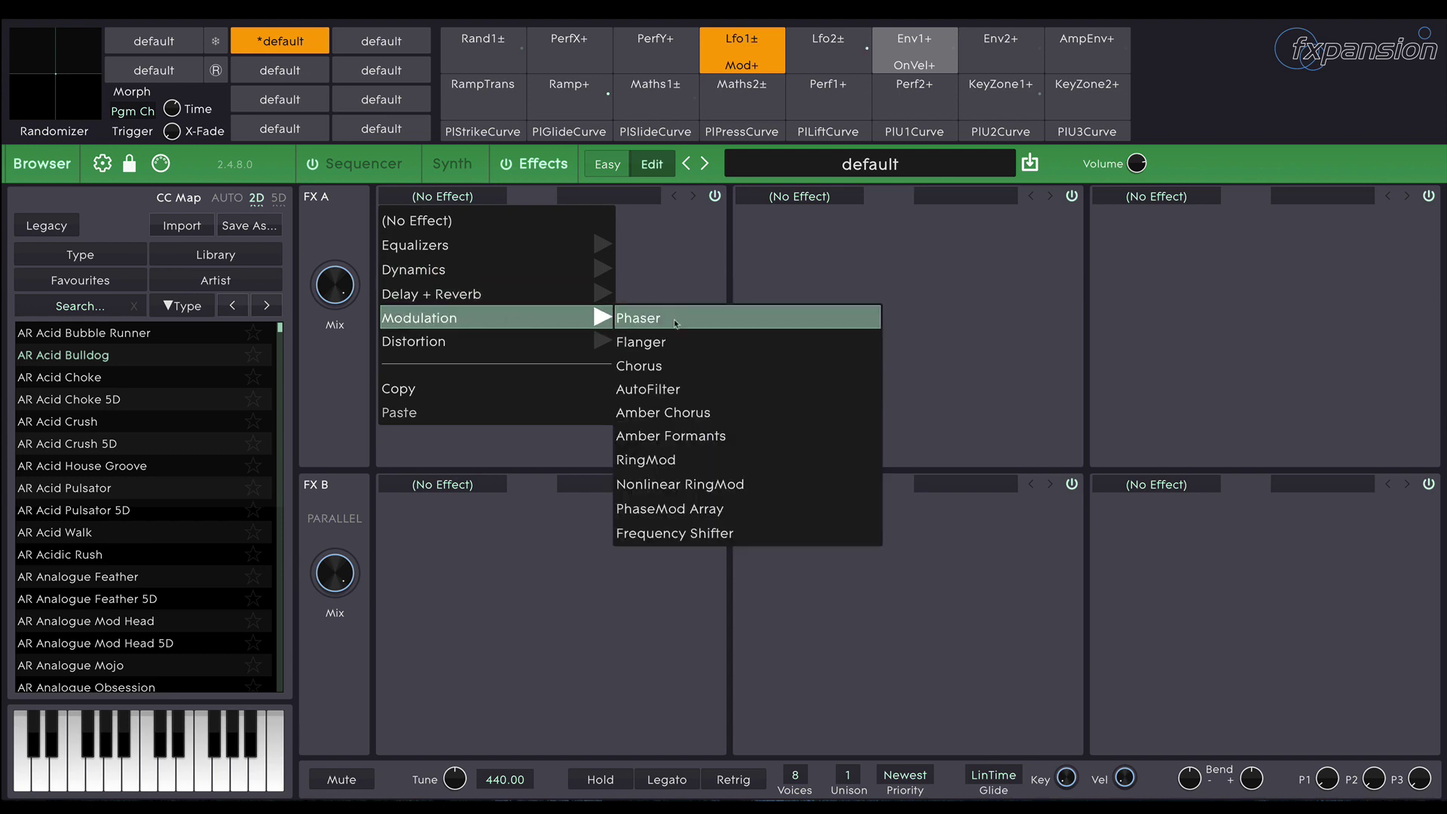
left_click(637, 366)
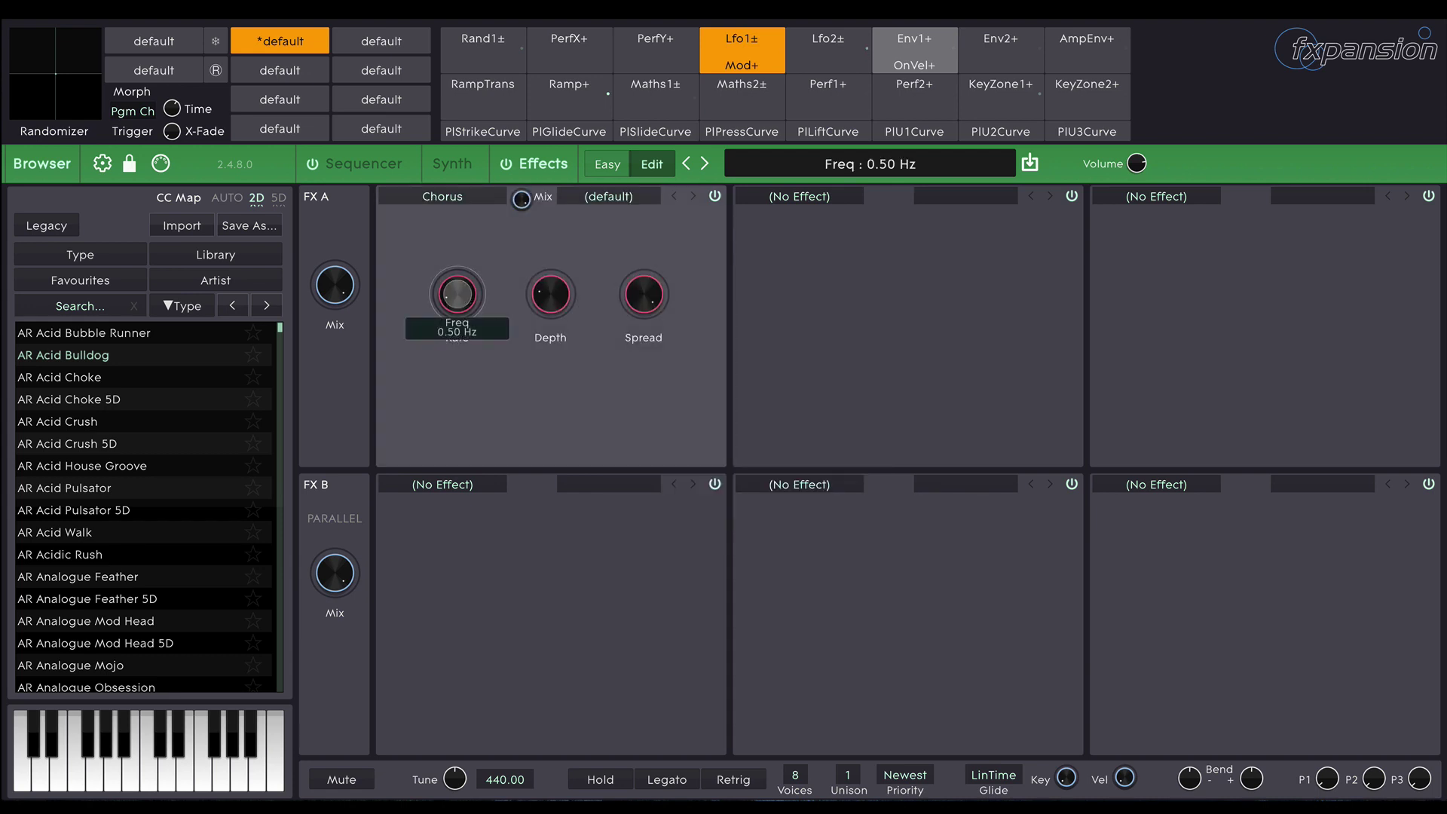
Step: Raise the Chorus rate and depth, and set its wet mix to 50 %
left_click_drag(457, 294, 456, 286)
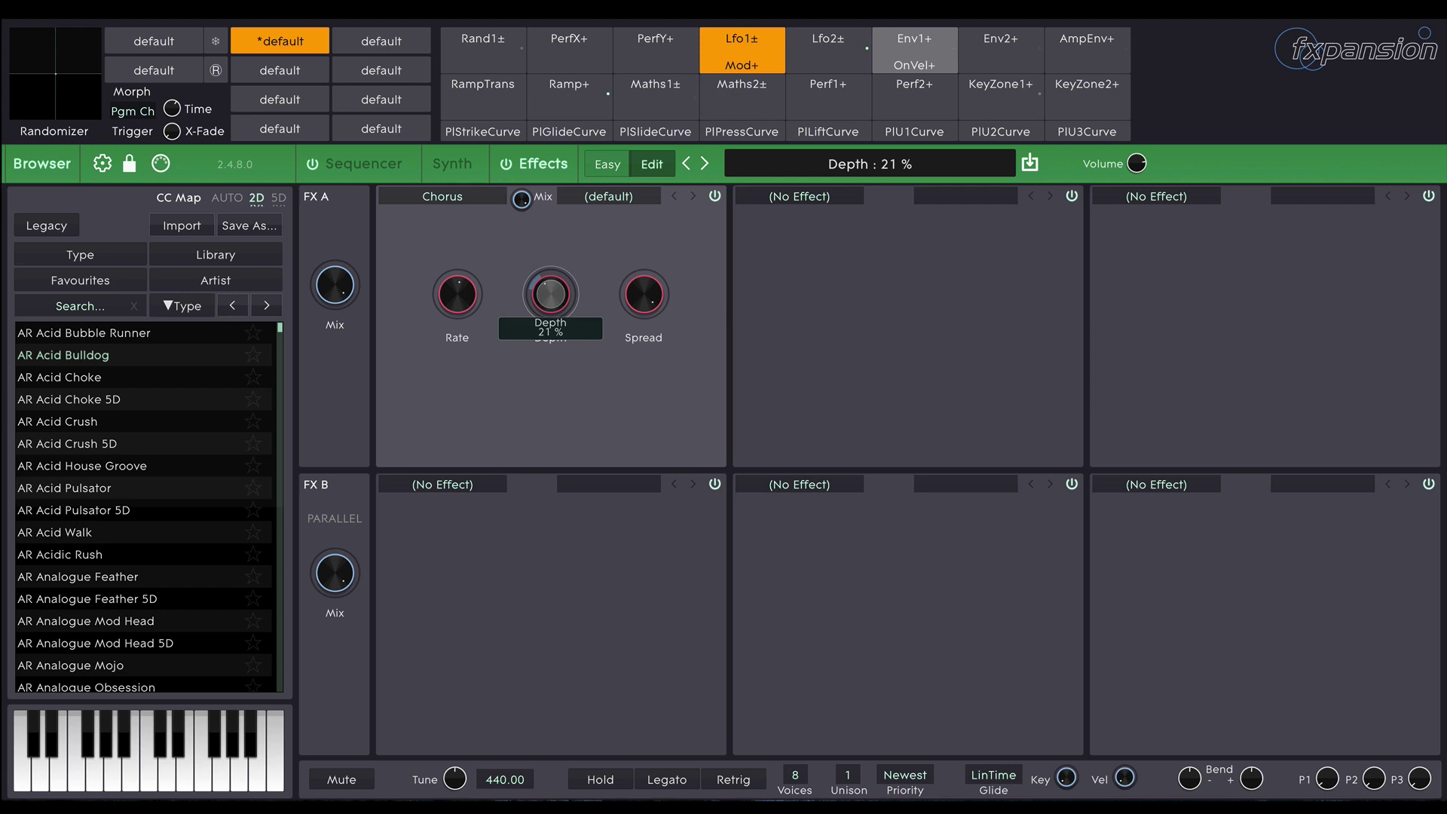
left_click_drag(551, 295, 553, 300)
left_click_drag(521, 198, 522, 202)
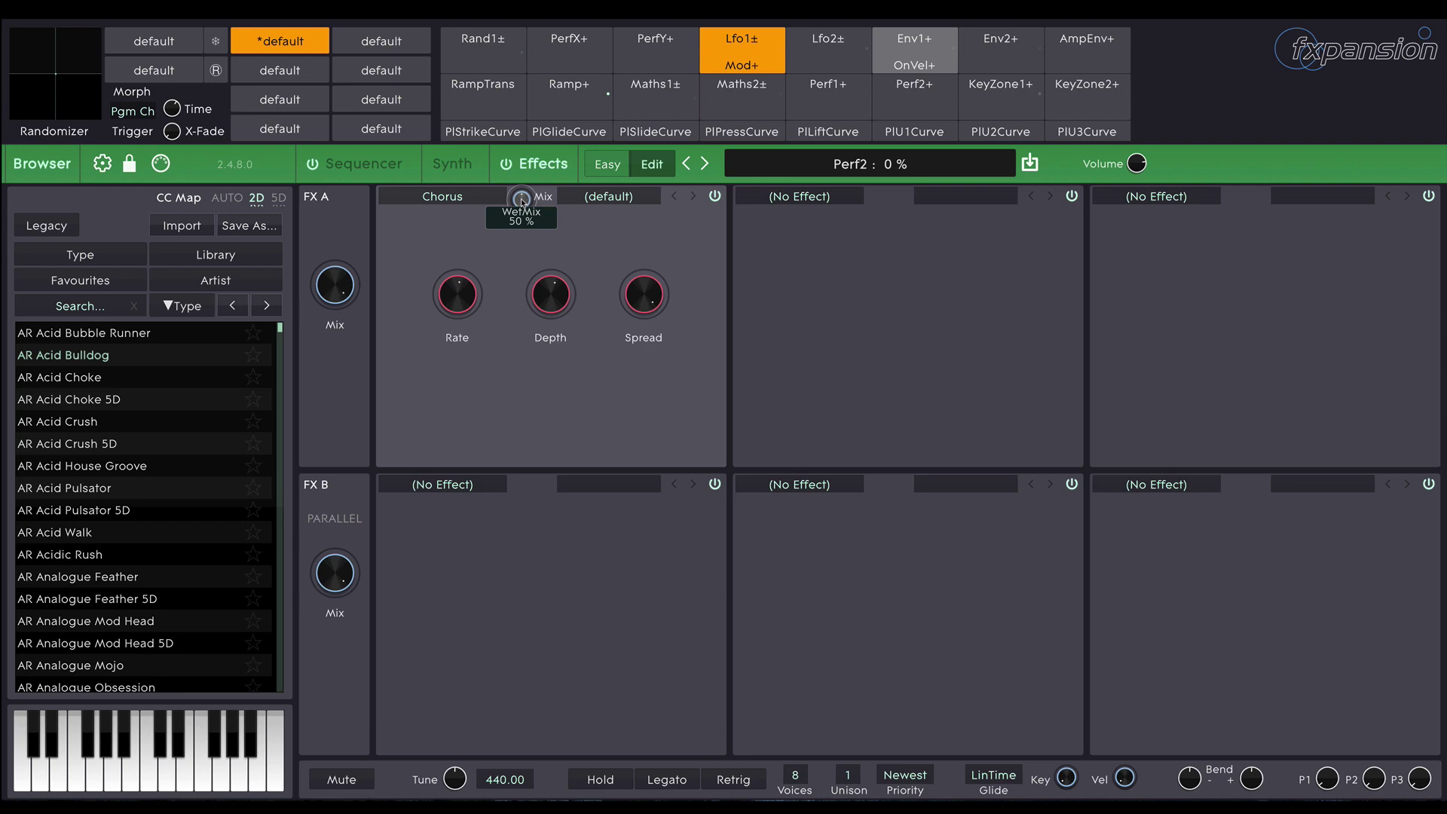
Step: Set Dual LFO 2's rate to 1.63 Hz and use the Lfo2 TransMod slot to modulate the Output Mixer's Pan
left_click(452, 164)
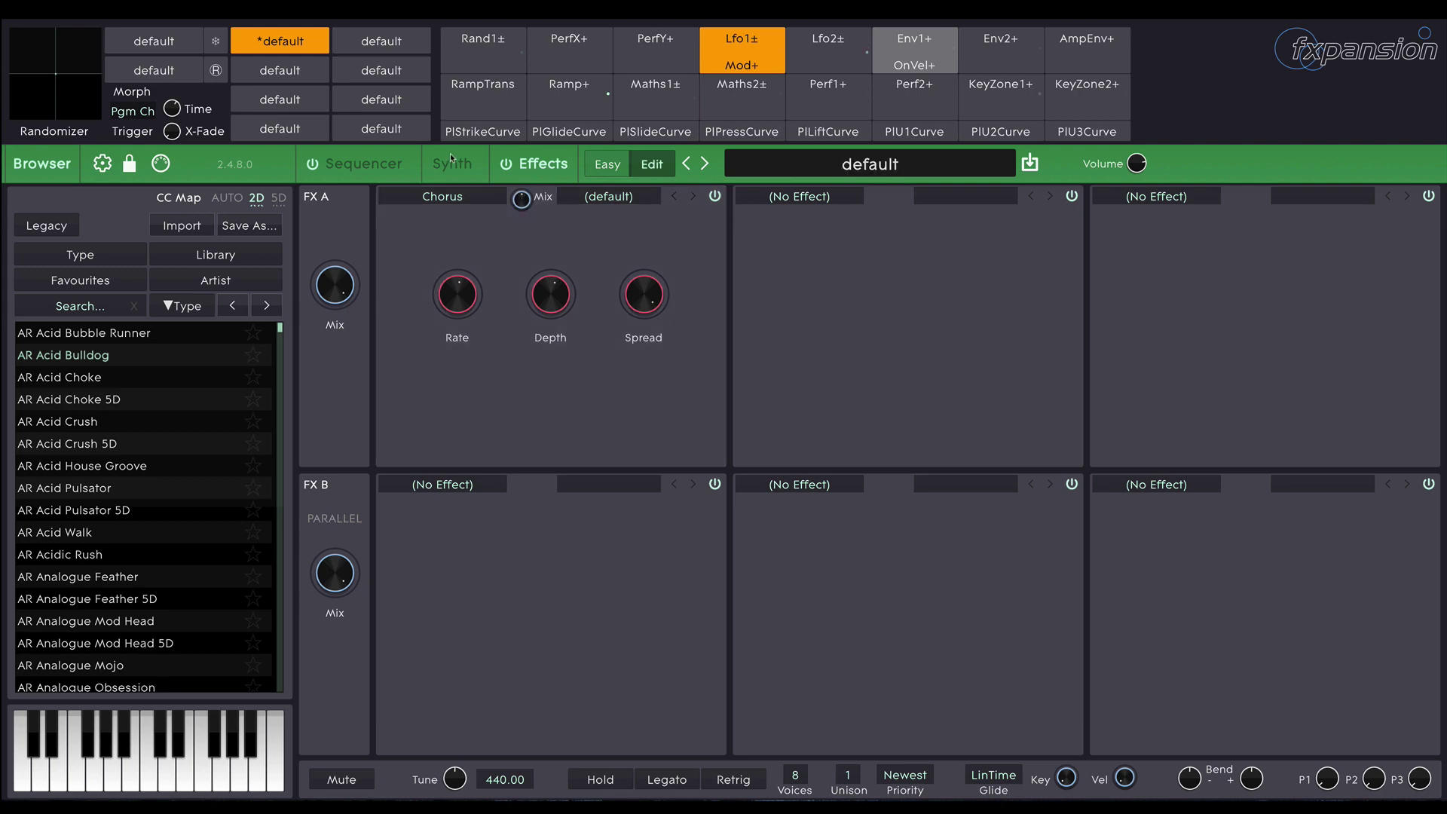
mouse_move(781, 605)
left_mouse_down()
mouse_move(781, 655)
mouse_move(778, 603)
left_mouse_up()
left_click(825, 53)
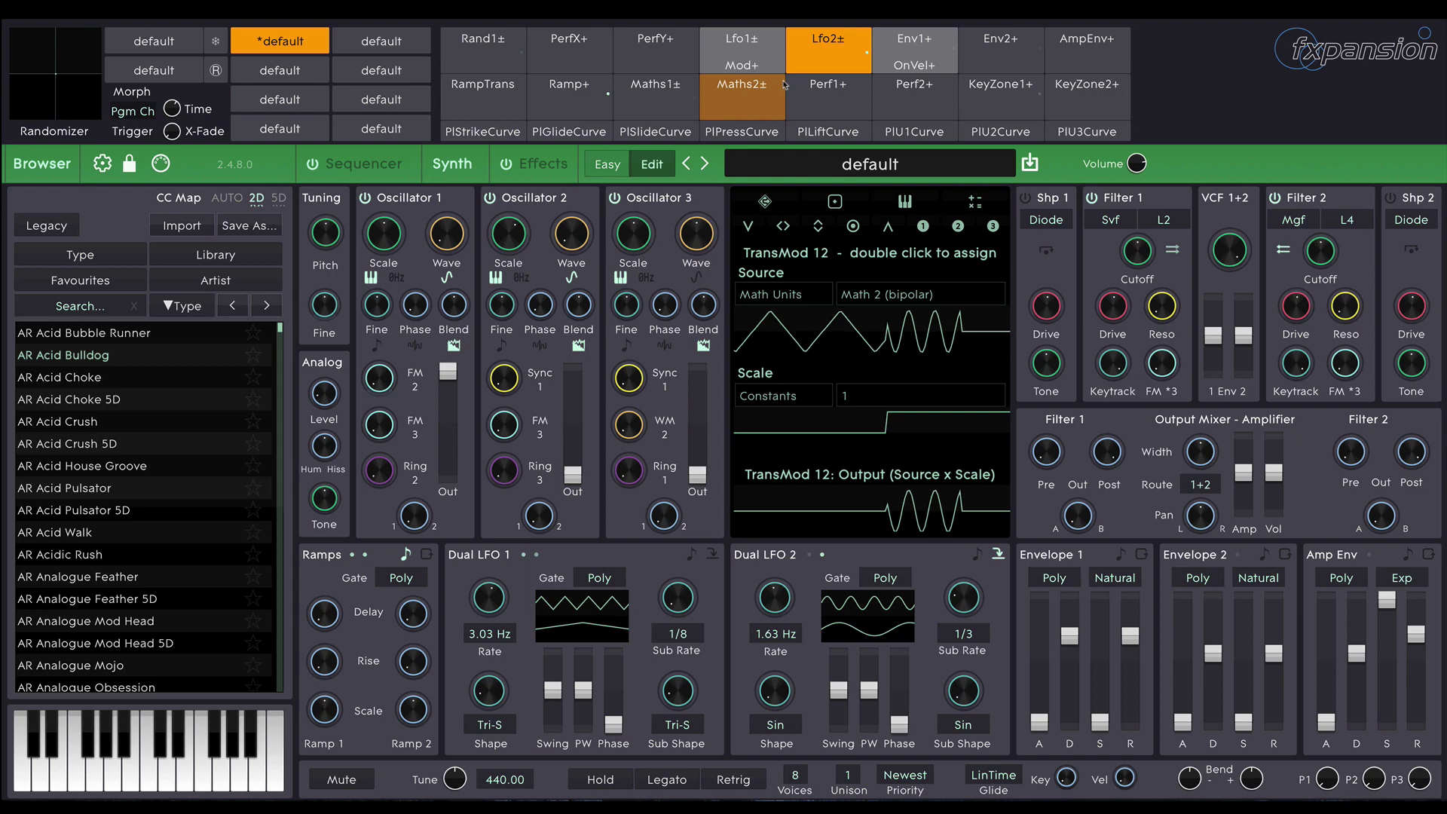
double_click(825, 52)
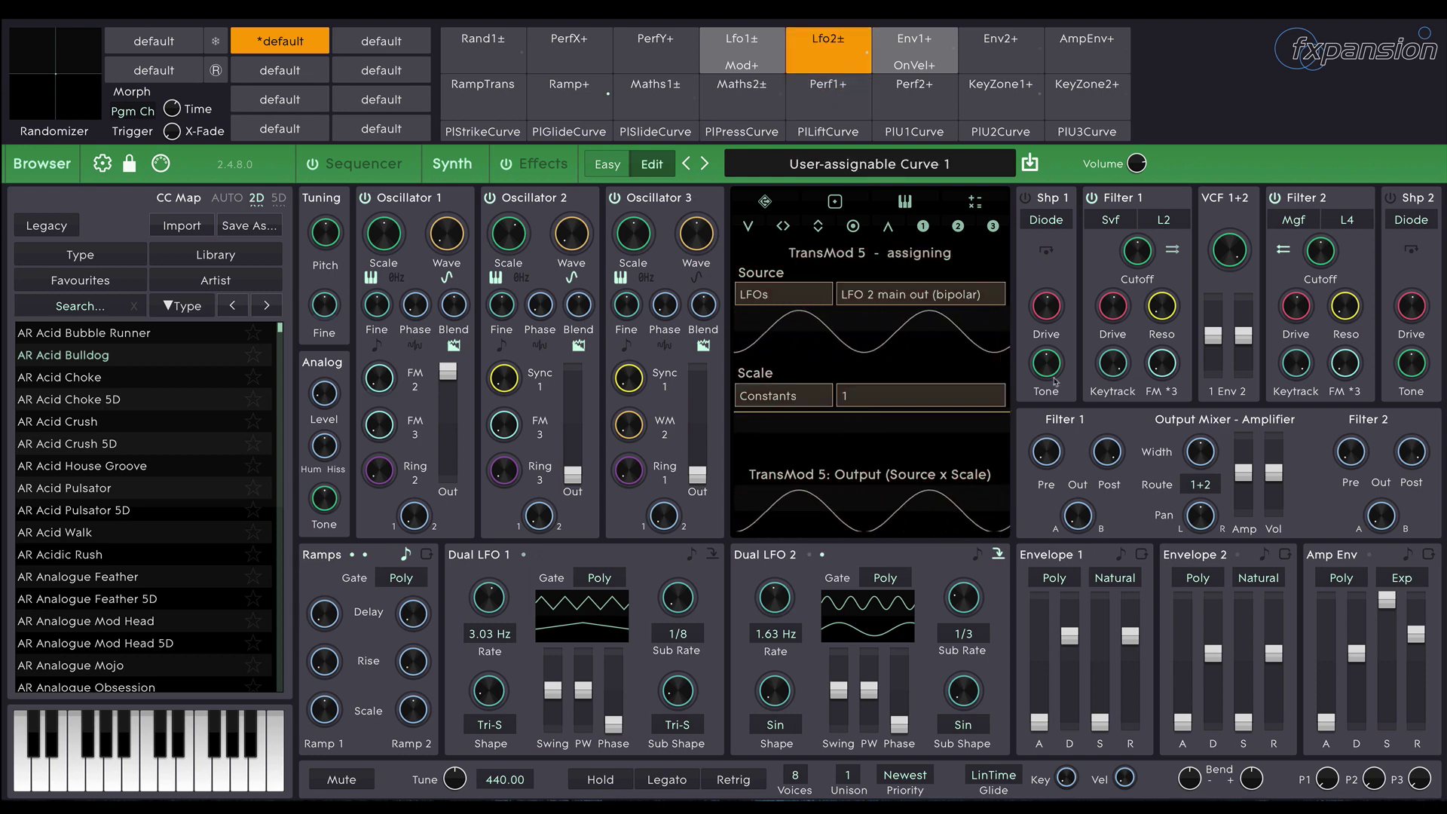
left_click_drag(1200, 515, 1218, 519)
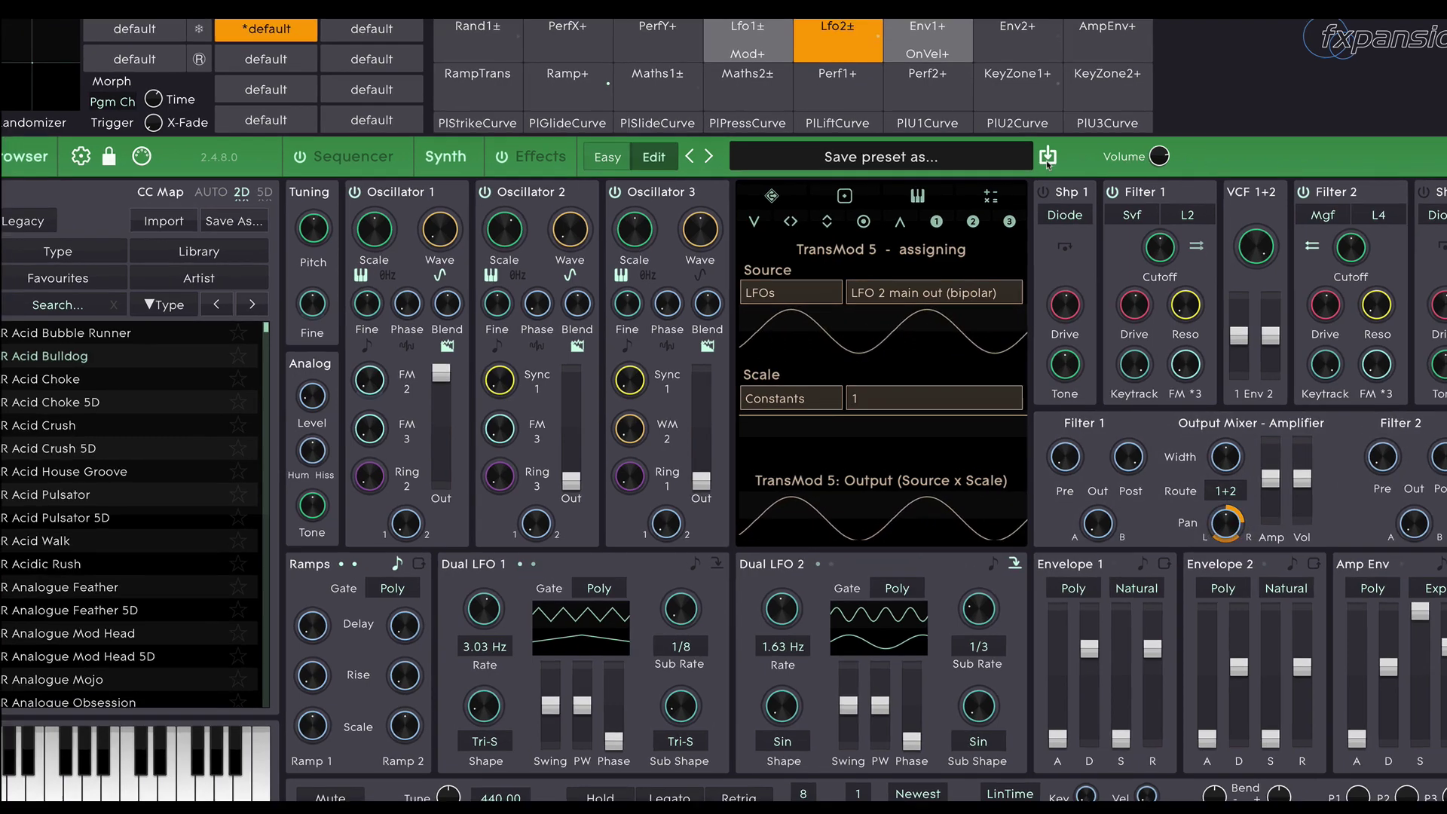
Step: Start saving the preset under the name "KB Sweet FM" with the description "Try the mod wheel!"
left_click(1029, 164)
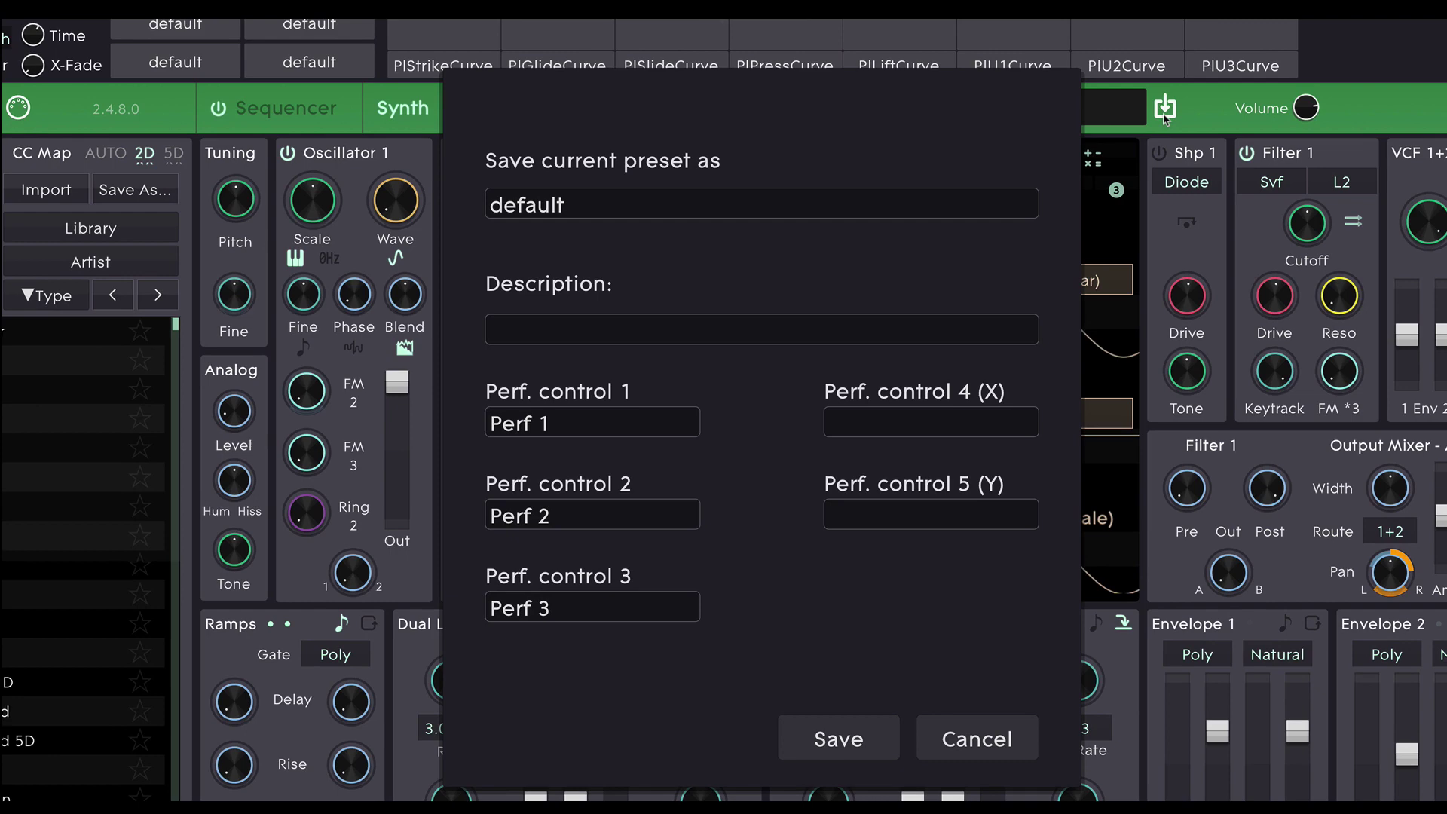
left_click(626, 198)
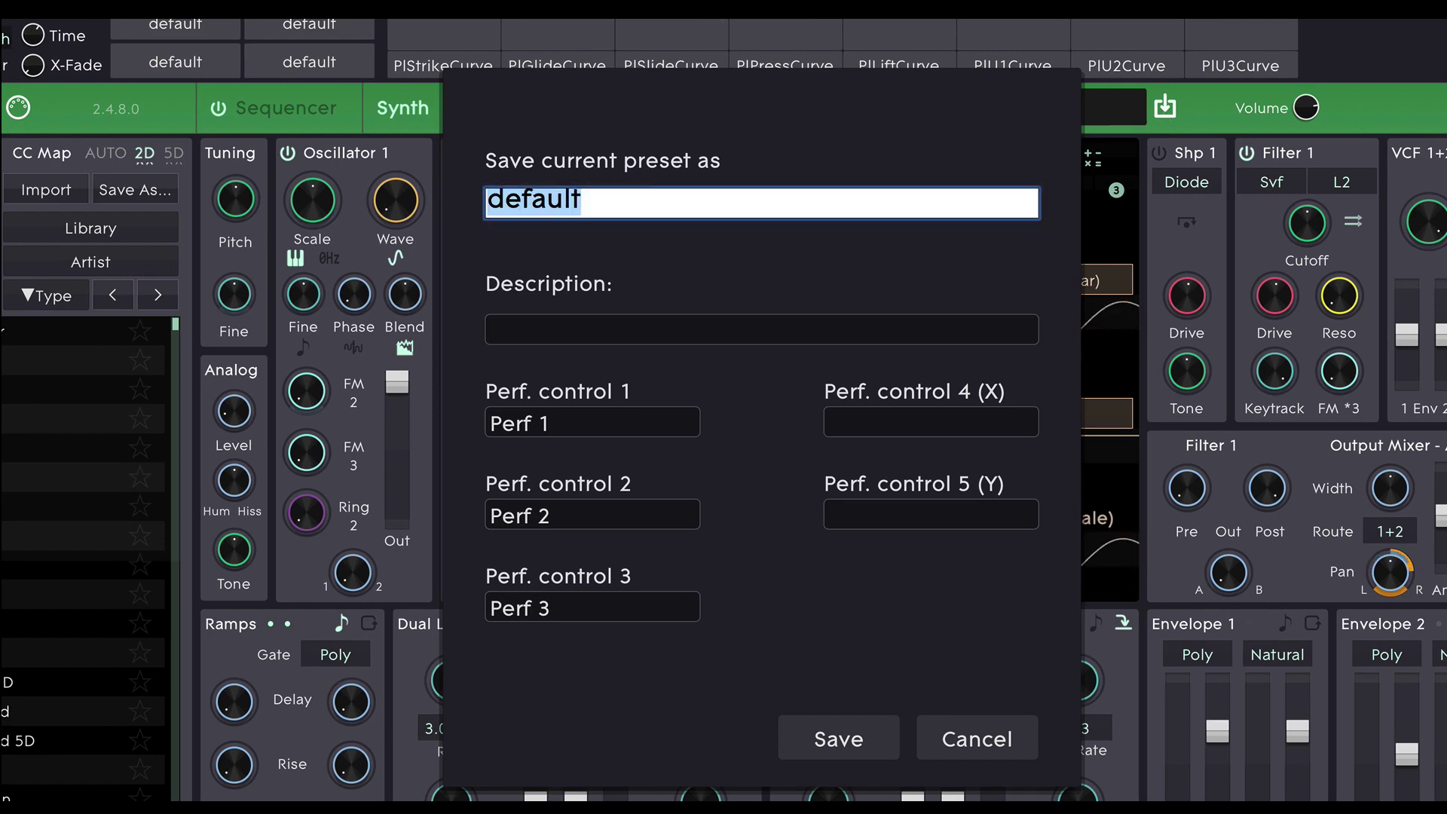
type("KB")
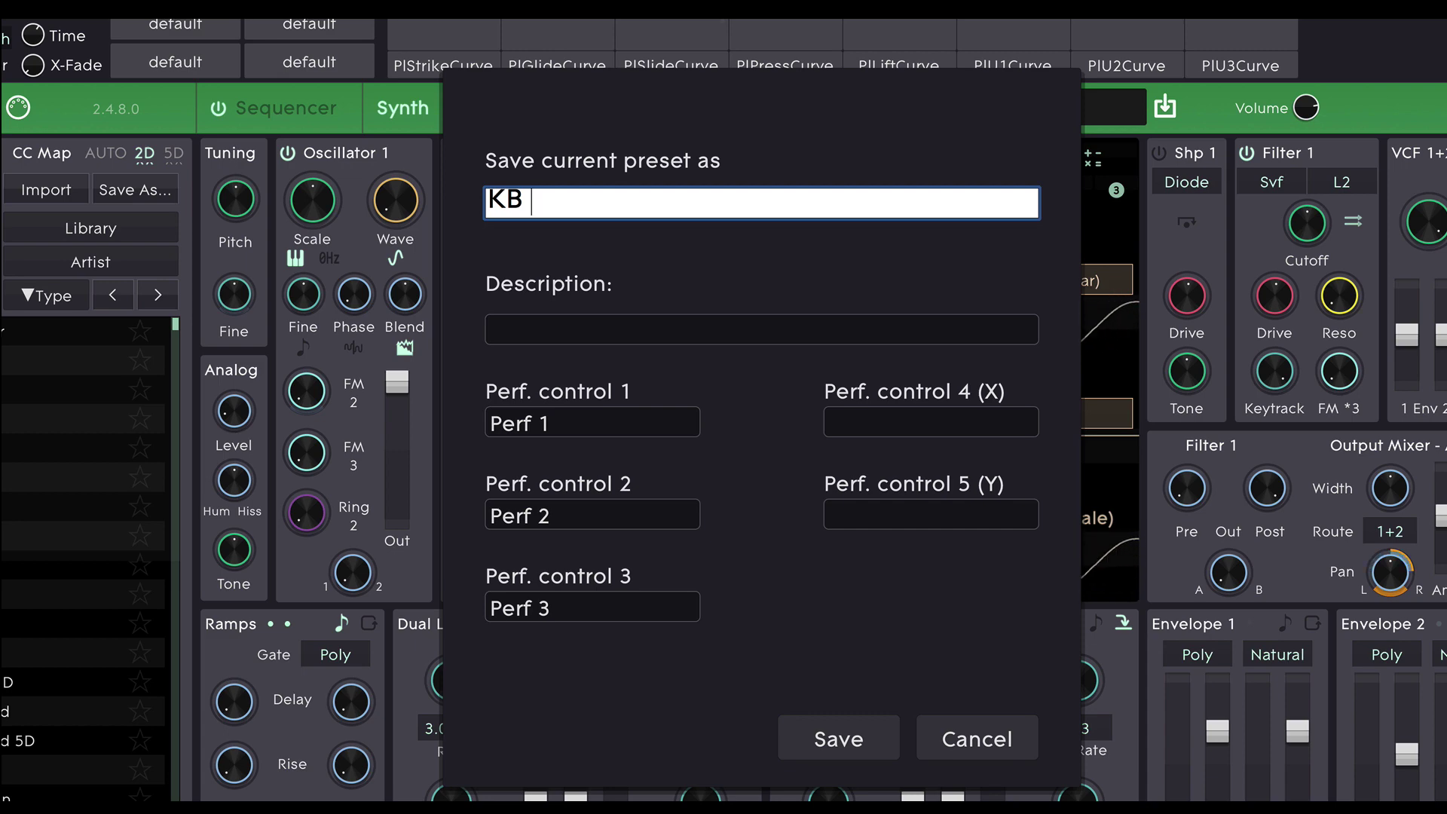
type("Sweet FM")
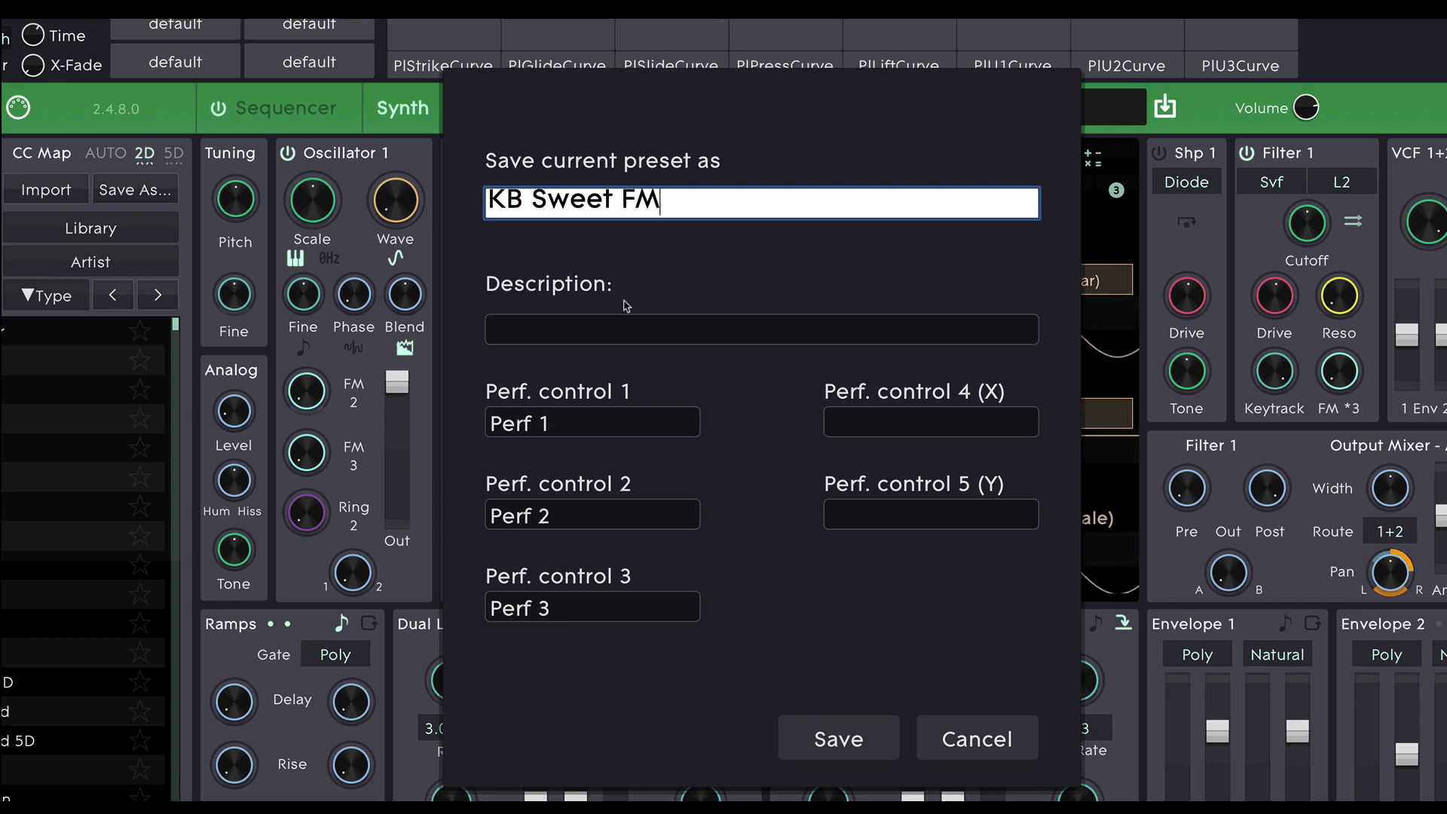
left_click(614, 330)
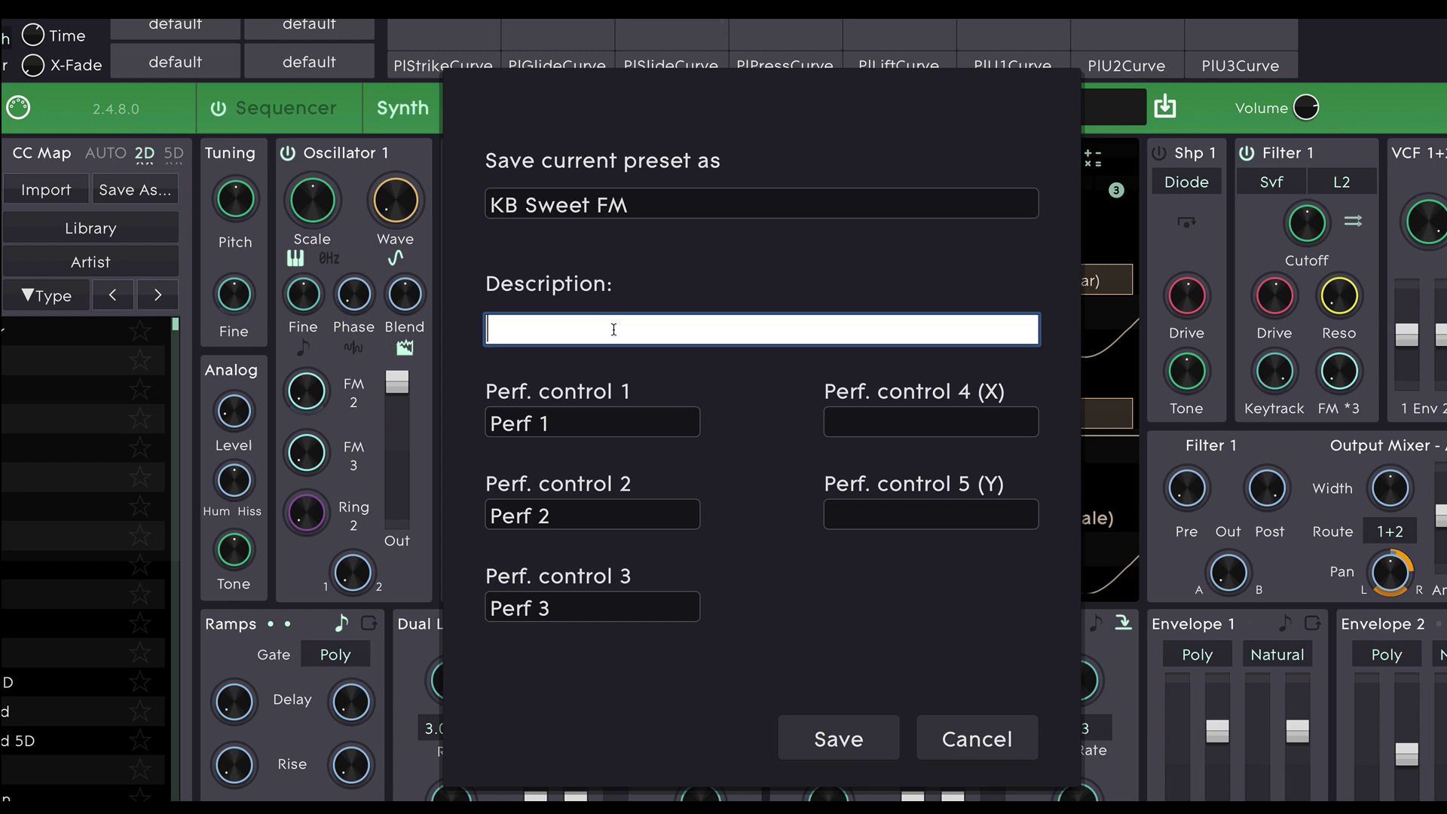
type("Try the mod wh")
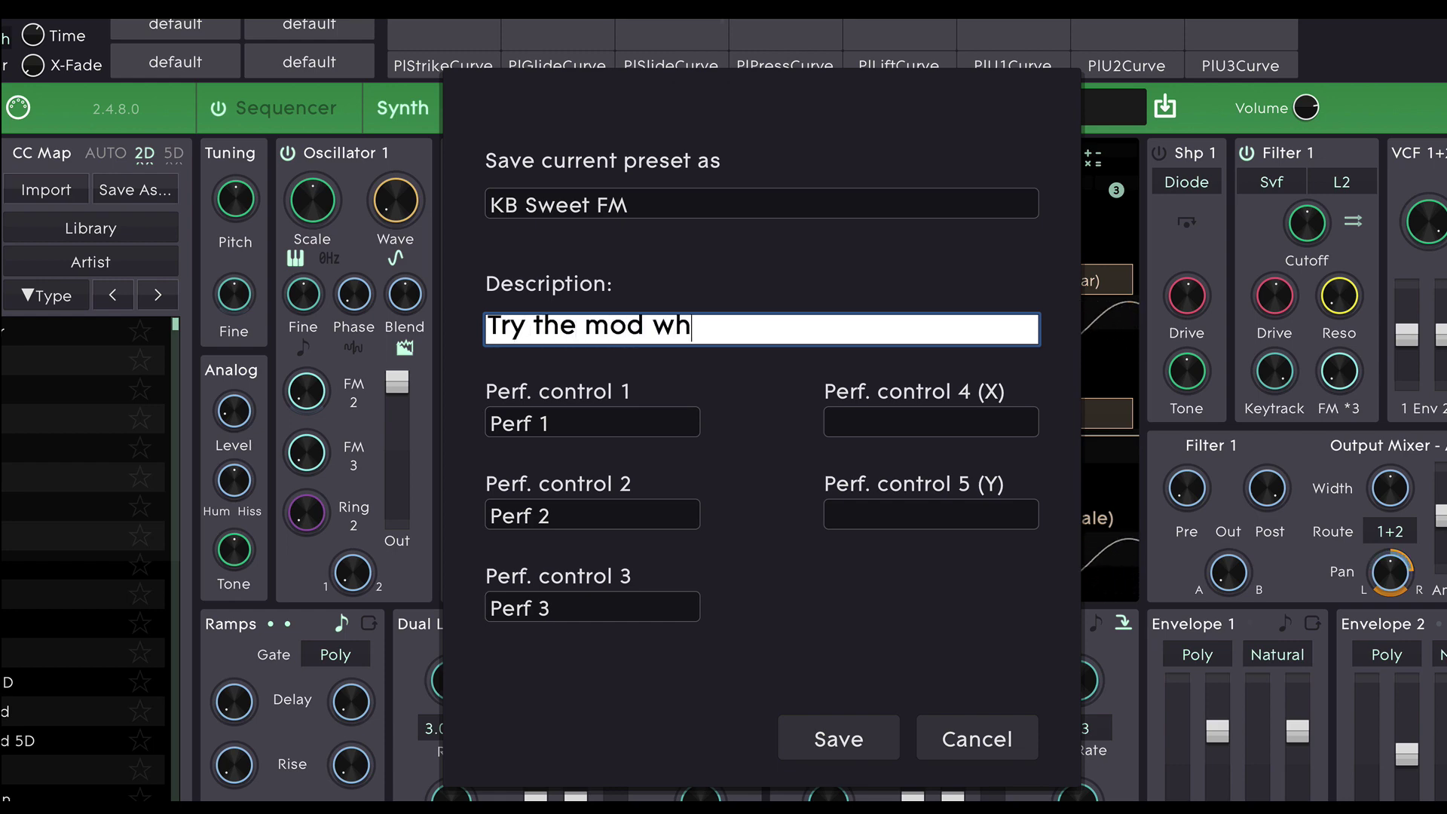
type("eel!")
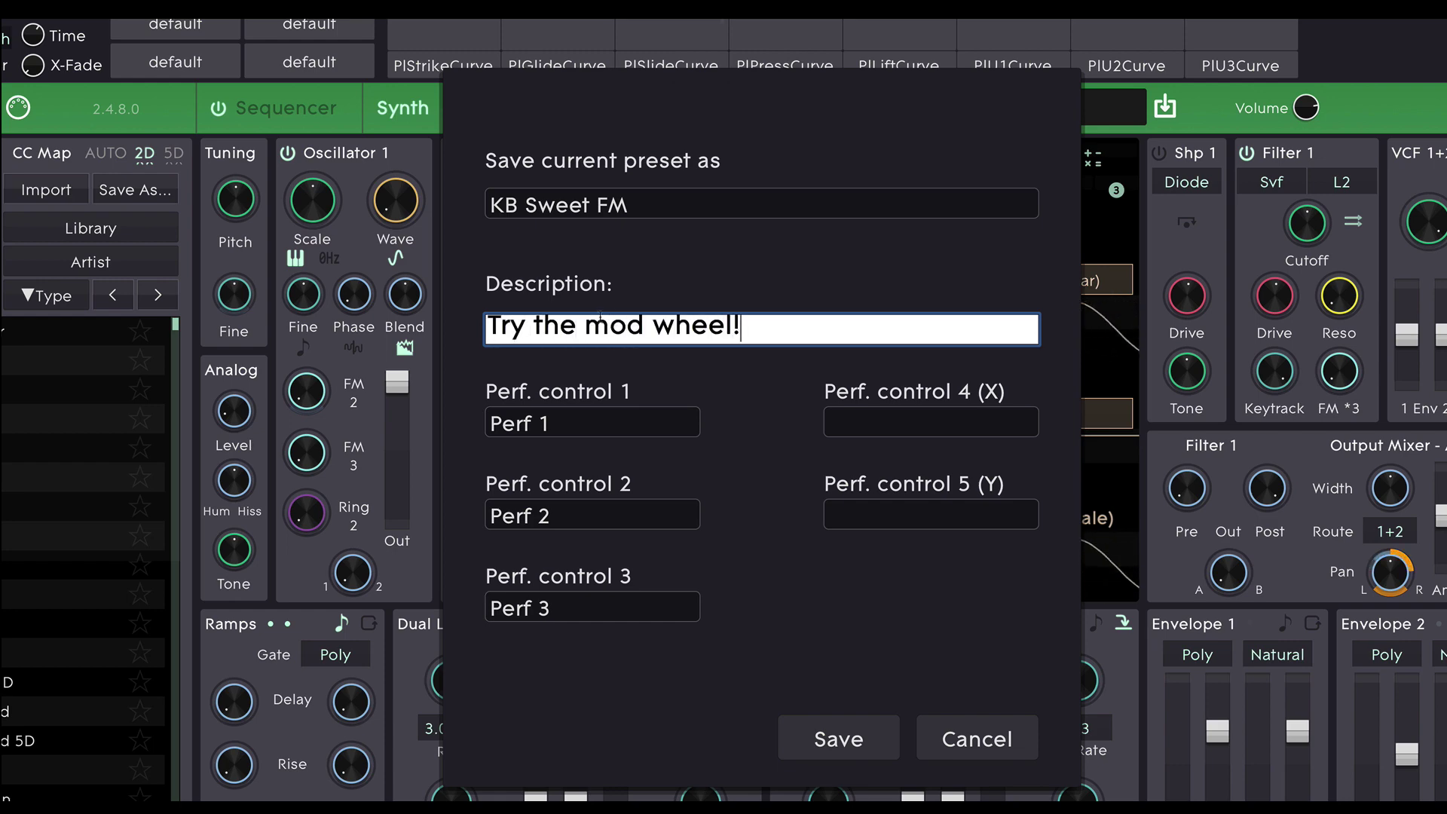
Step: Label performance control 1 "Vibrato" and save the preset
left_click(589, 432)
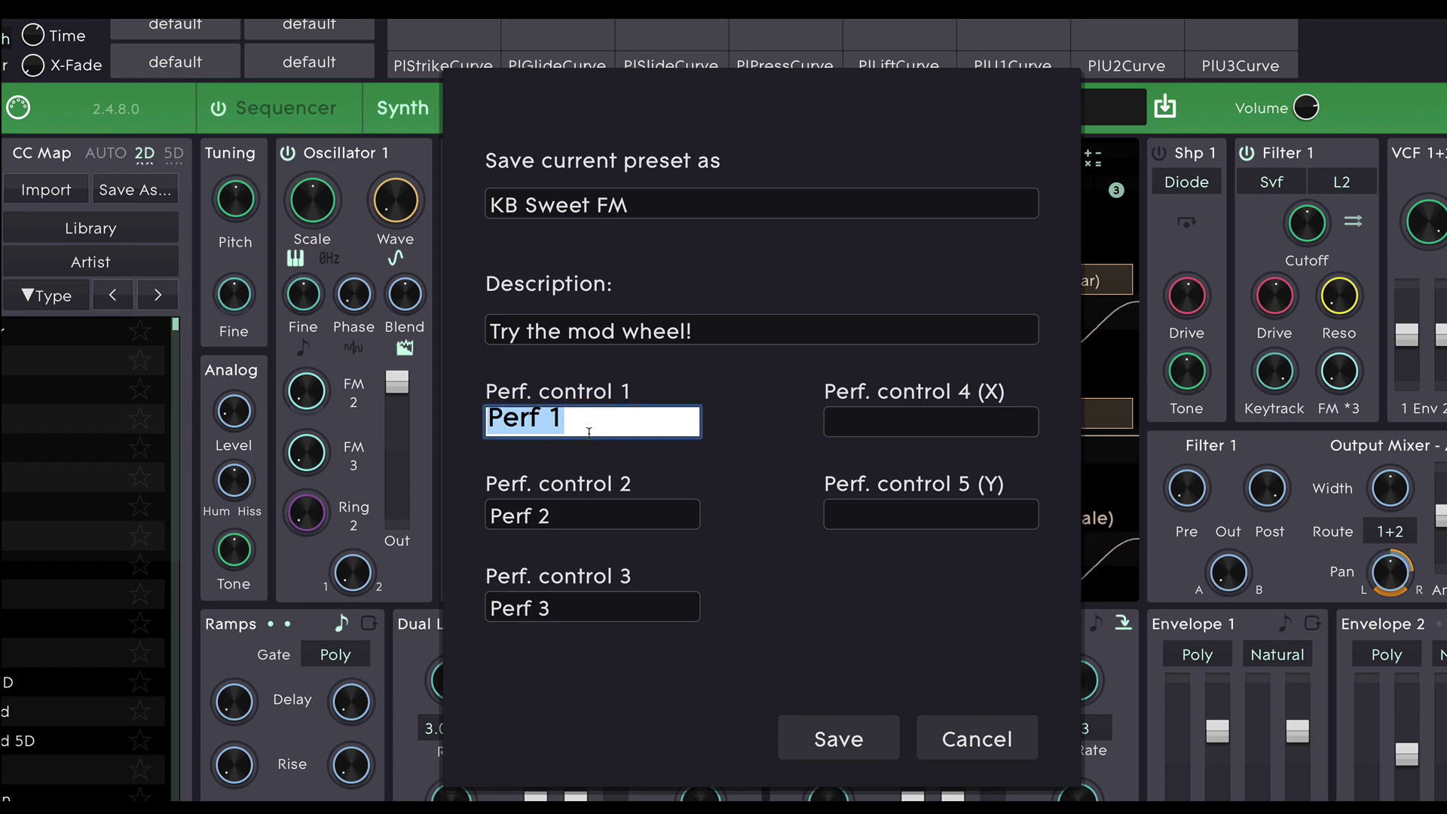
type("Vibrato")
key("Return")
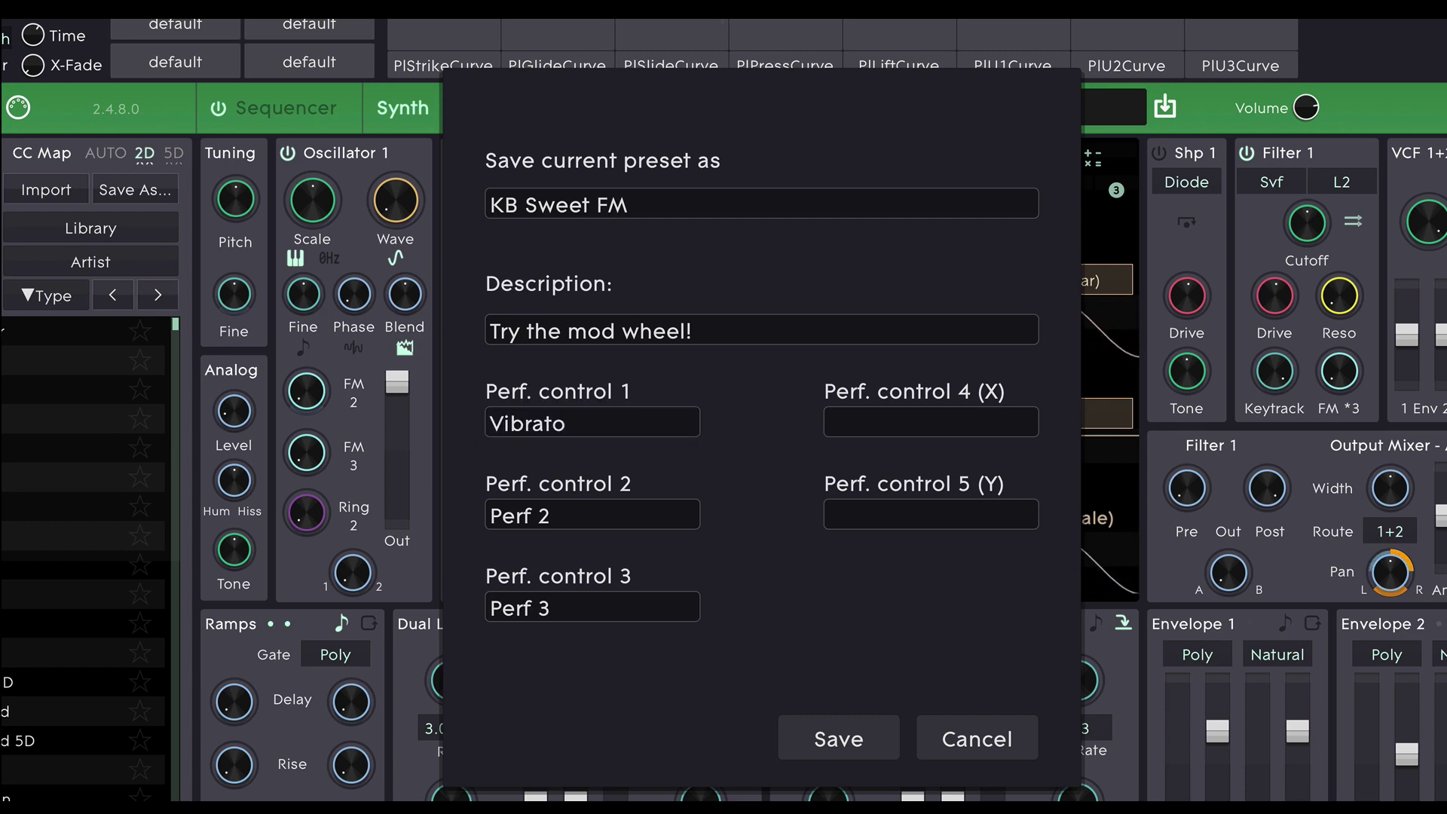
left_click(864, 753)
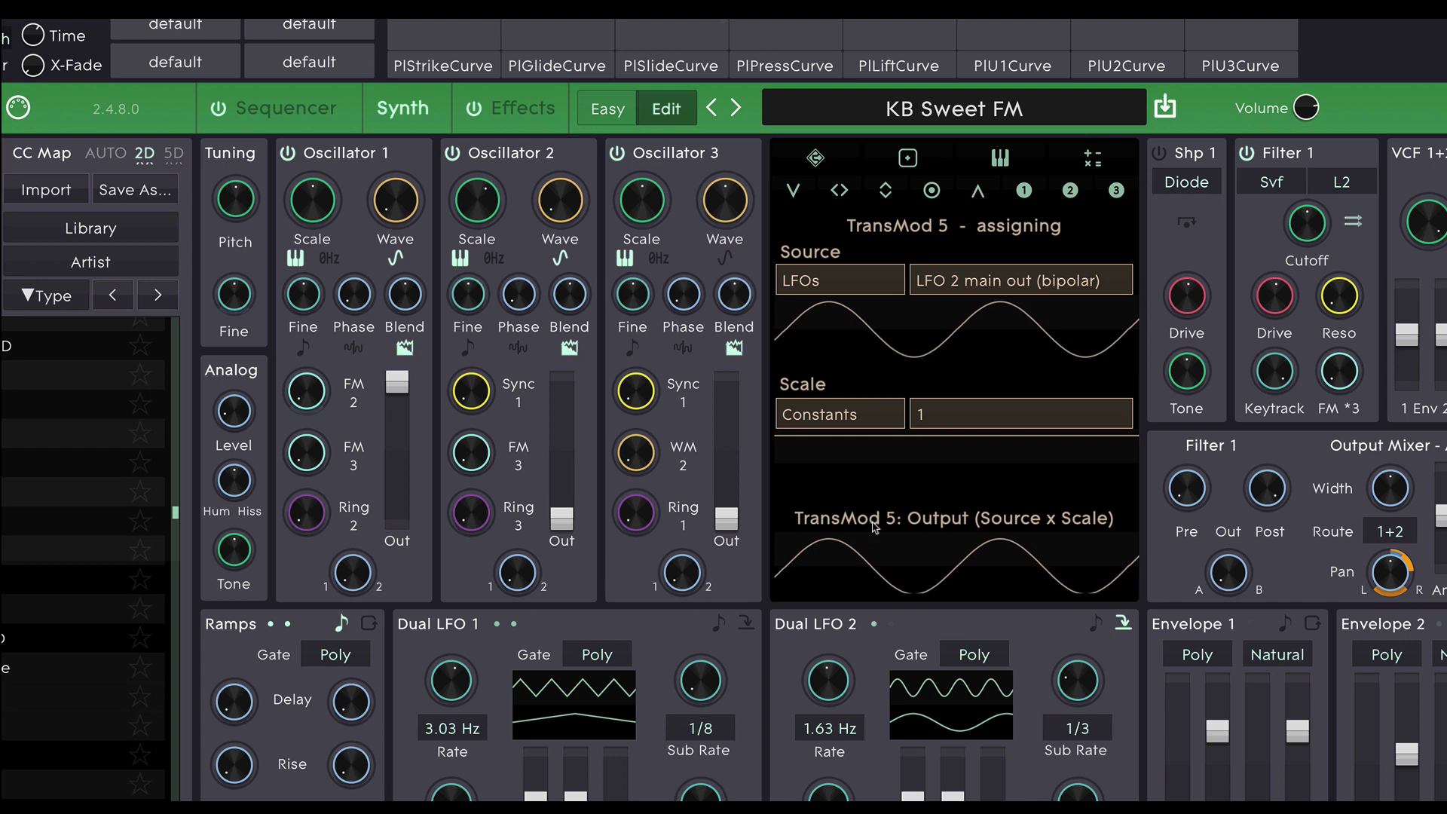